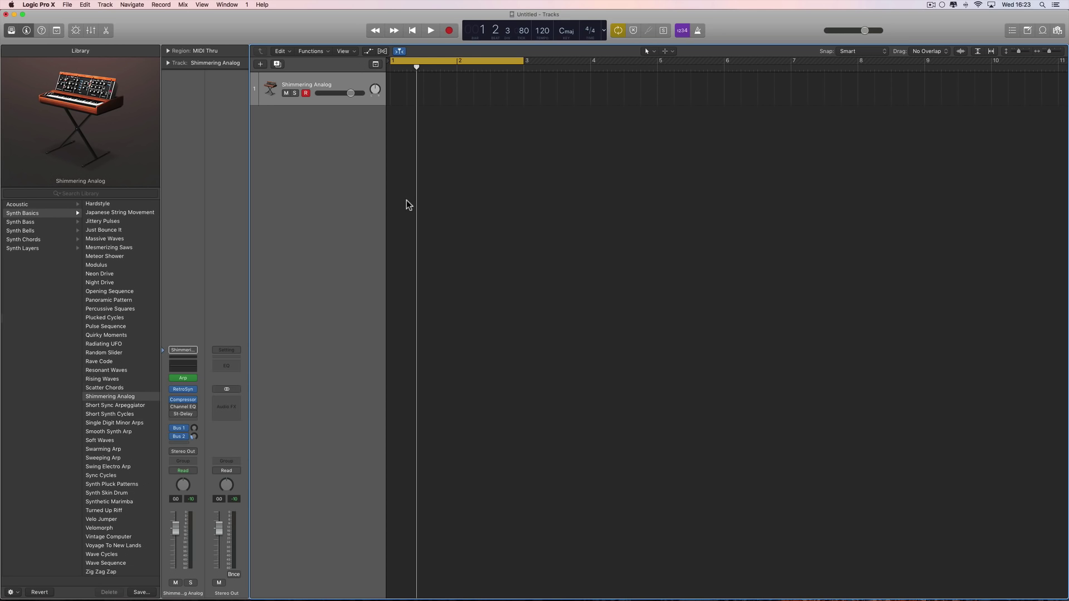
# - Return the playhead to bar 1 and switch to Safari's Midi FX Freeze page
pyautogui.moveTo(416, 69); pyautogui.dragTo(390, 70)
pyautogui.hscroll(5, 478, 175)
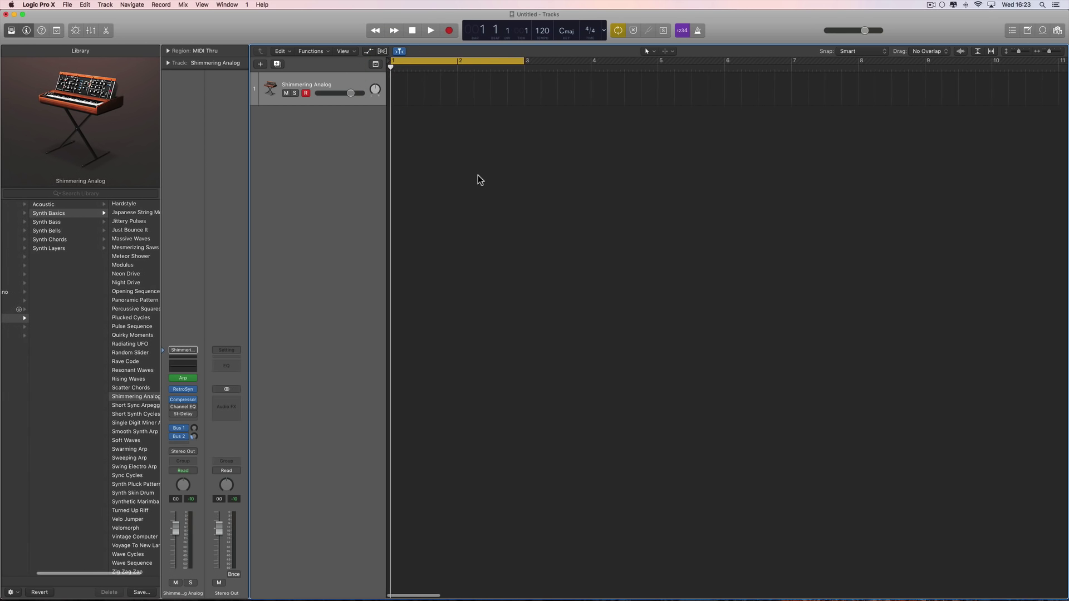
pyautogui.hscroll(-5, 478, 175)
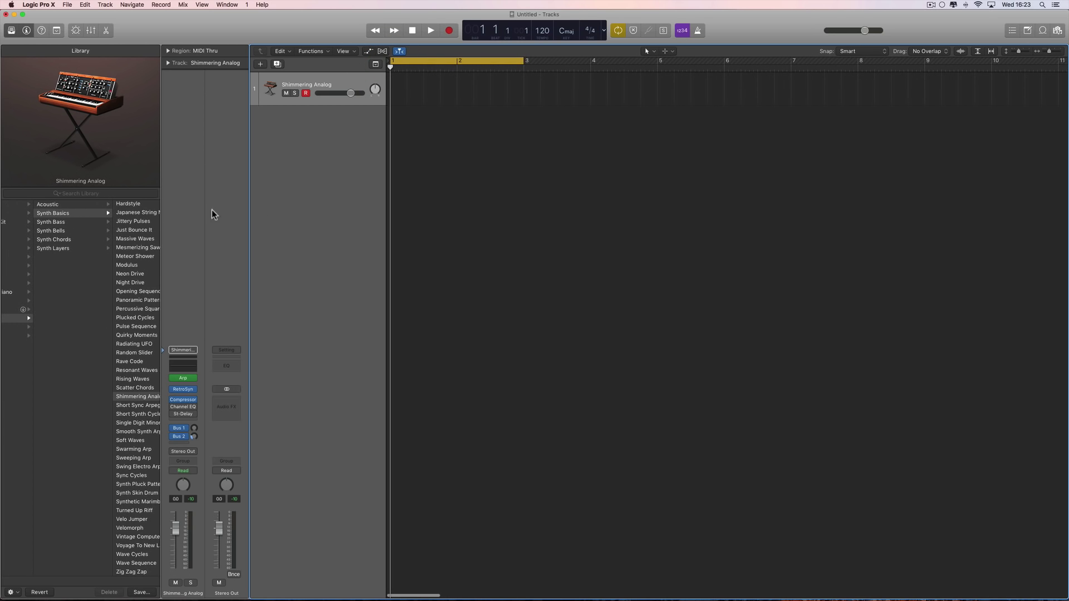
pyautogui.hscroll(3, 105, 215)
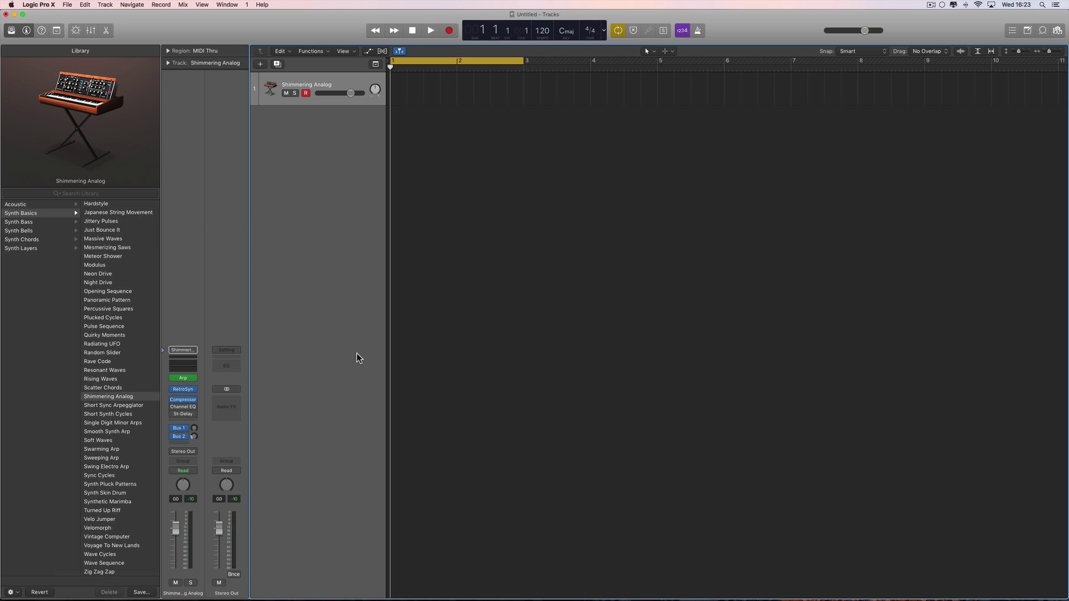
pyautogui.press('super+Tab')
pyautogui.press('super+Tab')
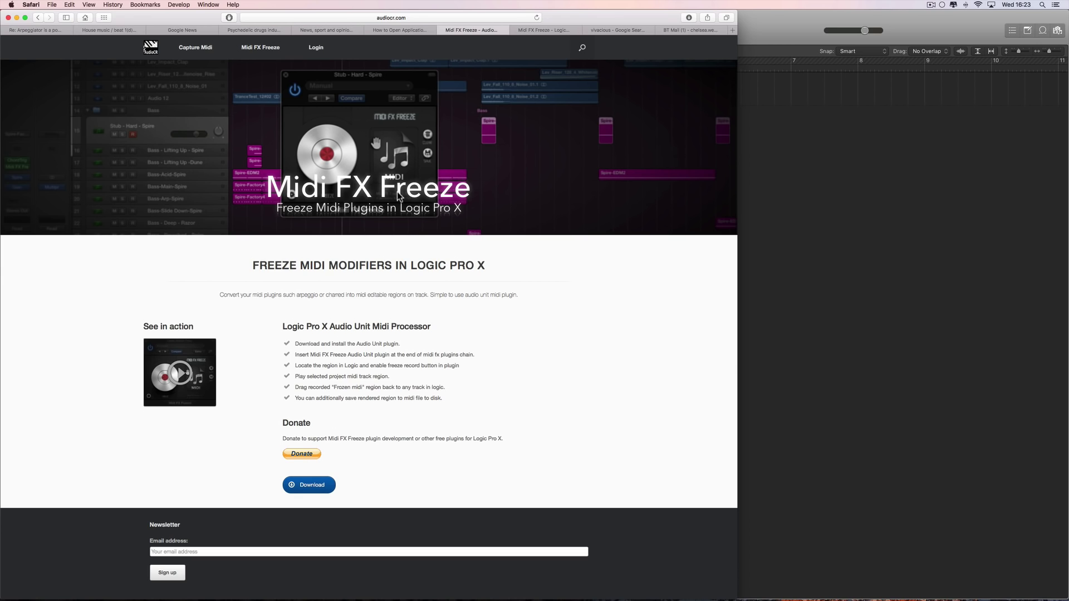
# - Bring the Logic Pro X project window back in front of Safari
pyautogui.click(780, 26)
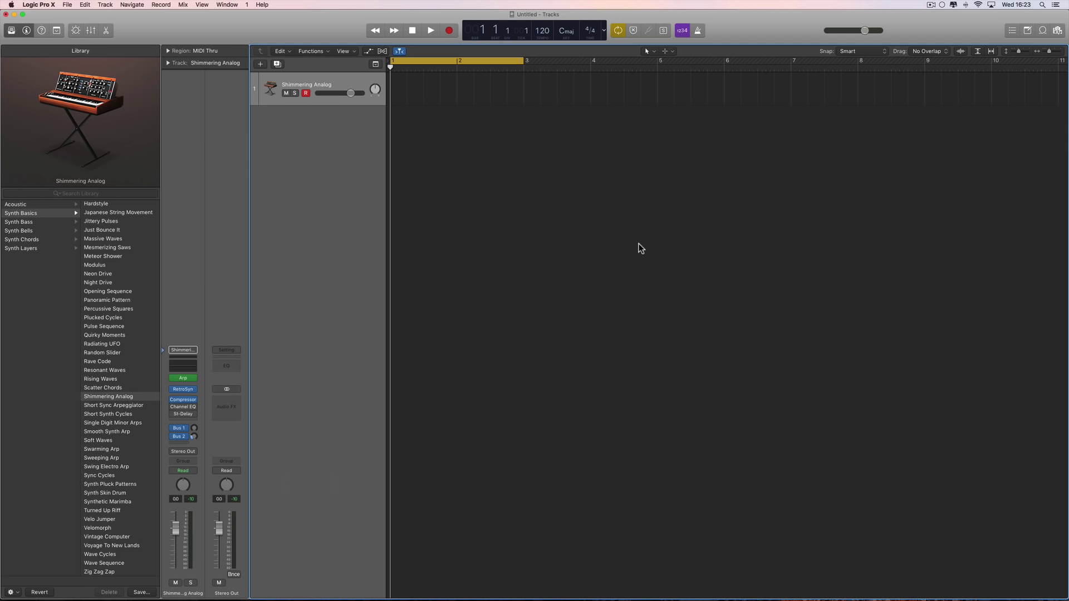
pyautogui.click(11, 4)
pyautogui.click(30, 28)
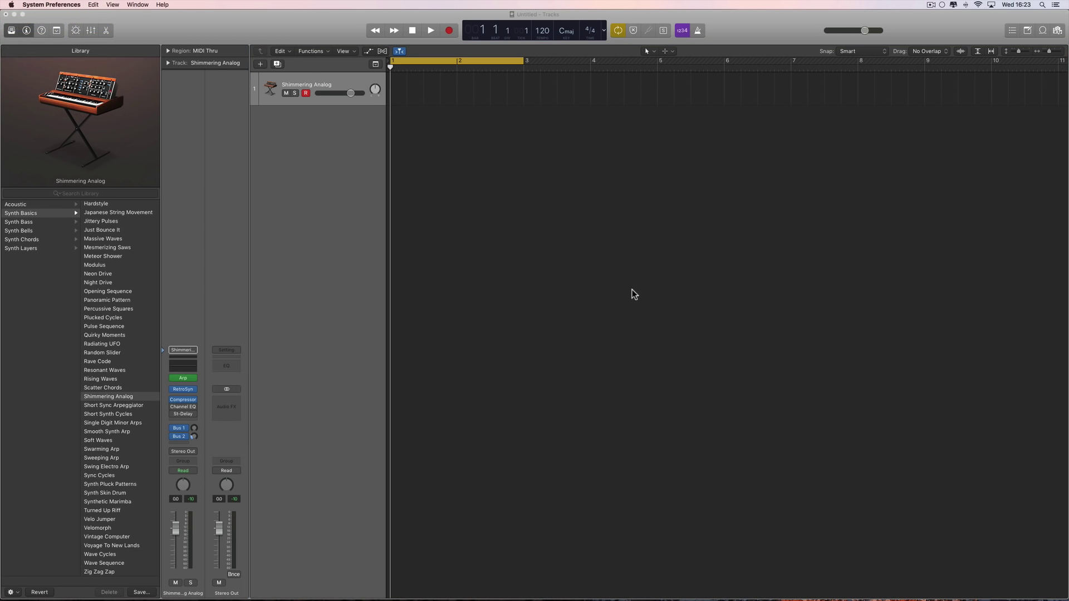
pyautogui.click(810, 220)
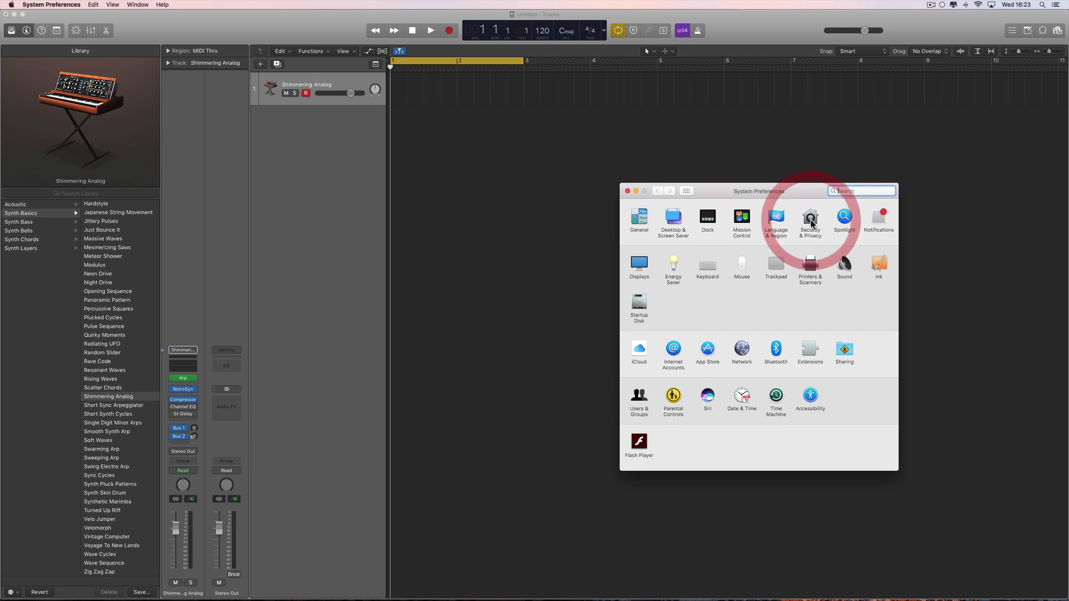
pyautogui.click(808, 336)
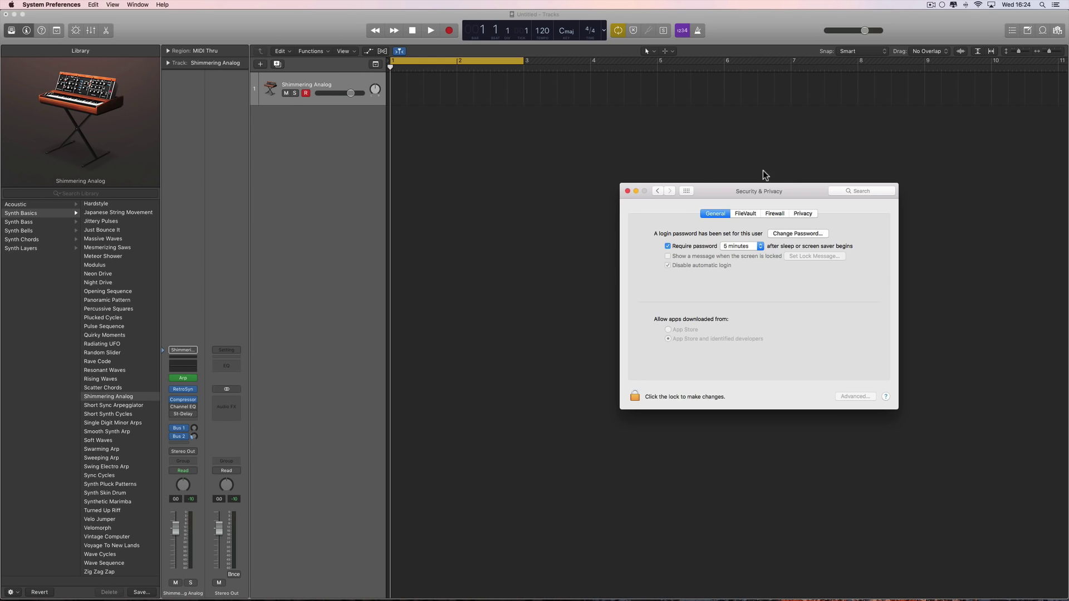
pyautogui.click(628, 191)
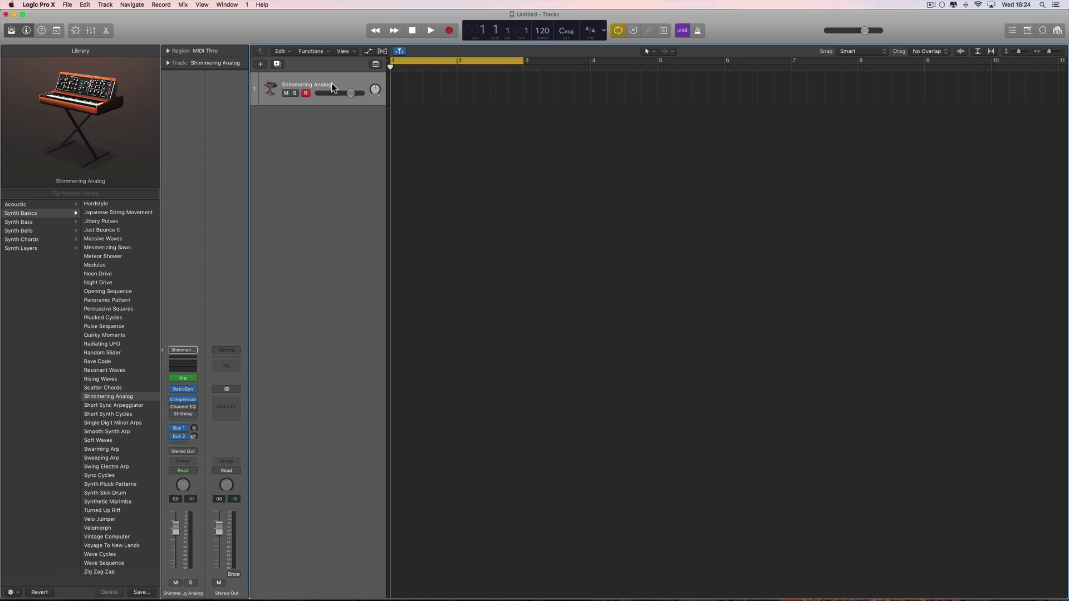
pyautogui.hscroll(-5, 49, 377)
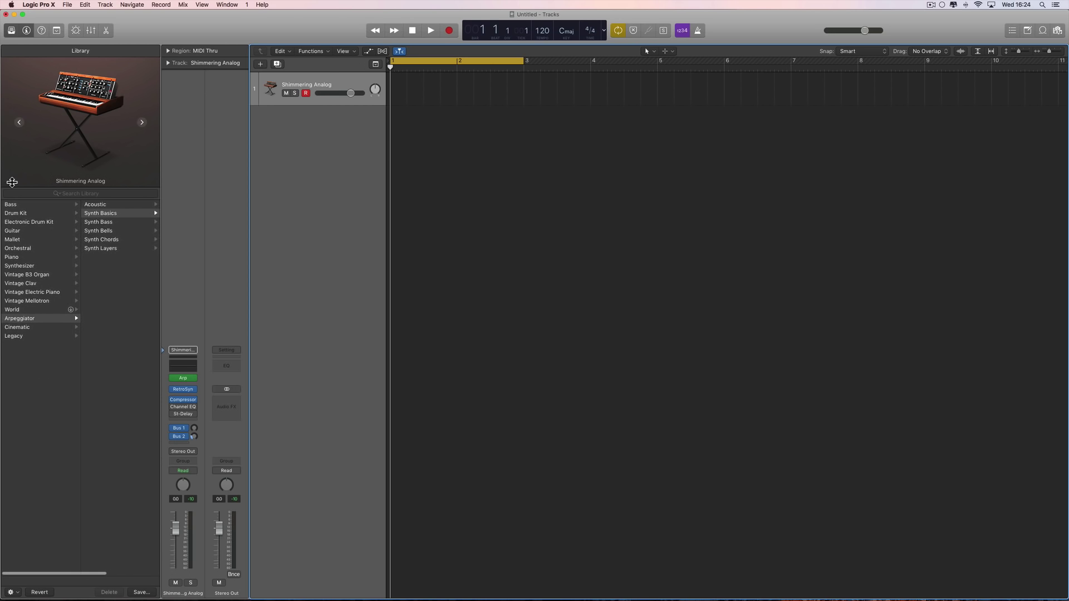
pyautogui.hscroll(5, 101, 232)
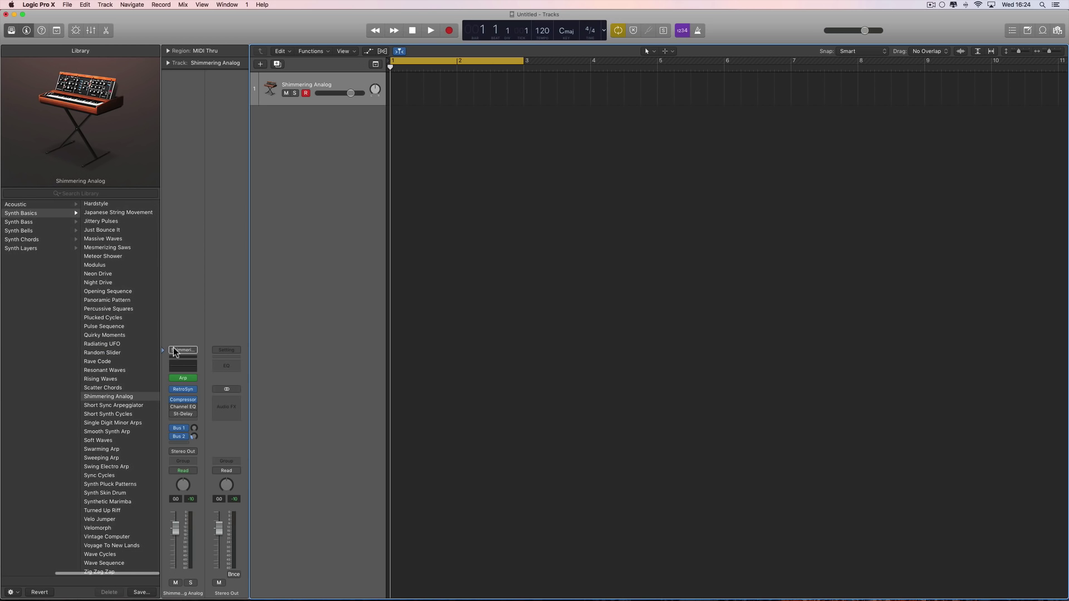
pyautogui.moveTo(186, 382)
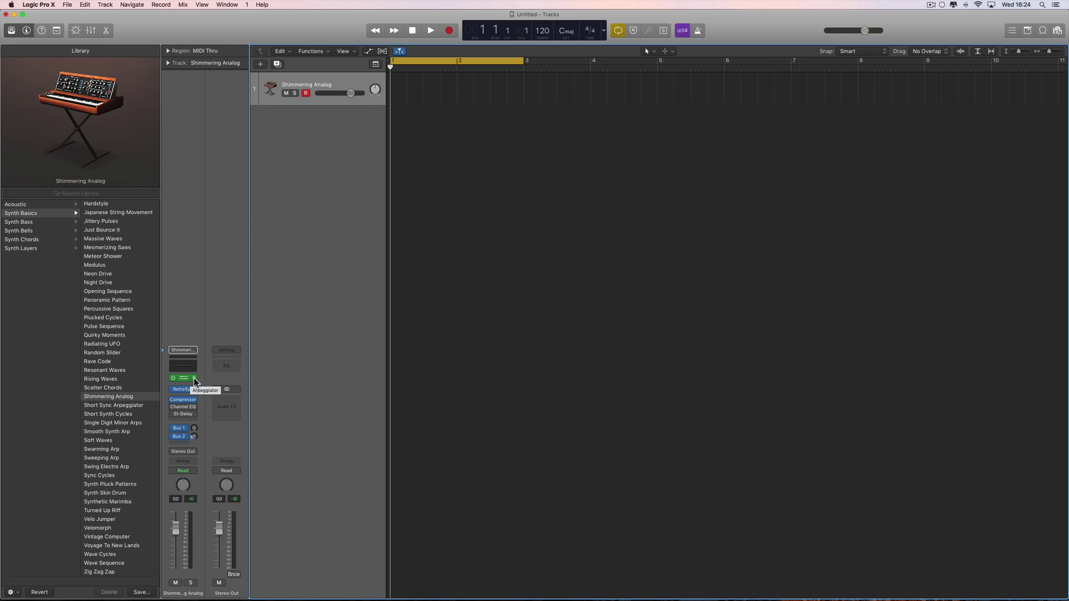
pyautogui.click(194, 379)
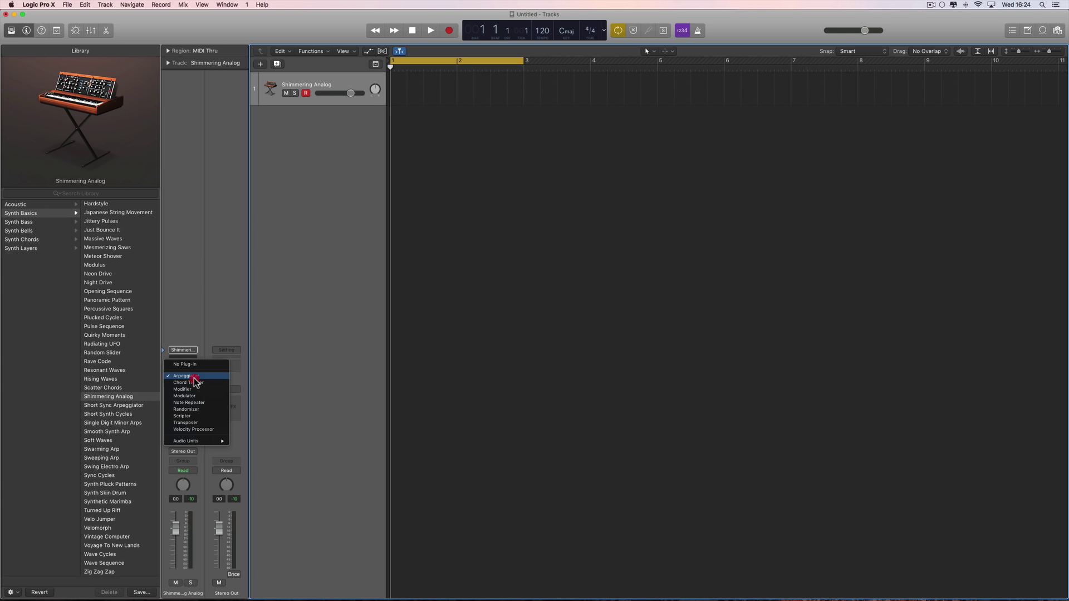
pyautogui.click(183, 338)
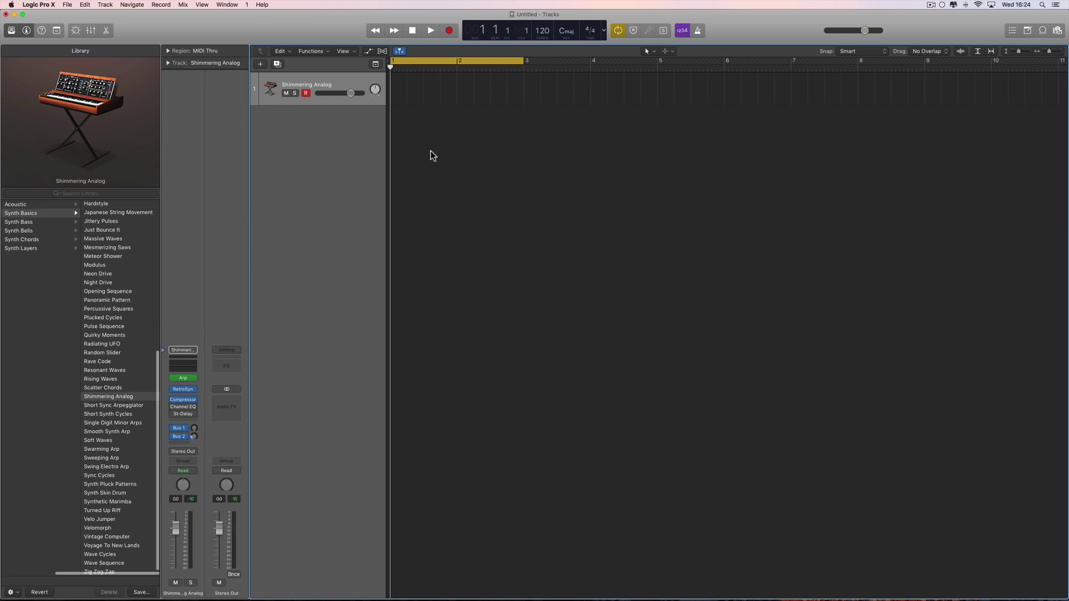
# - Draw a MIDI region at bar 1 on Shimmering Analog with the Pencil and extend it to bar 3
pyautogui.press('t')
pyautogui.click(447, 151)
pyautogui.click(423, 92)
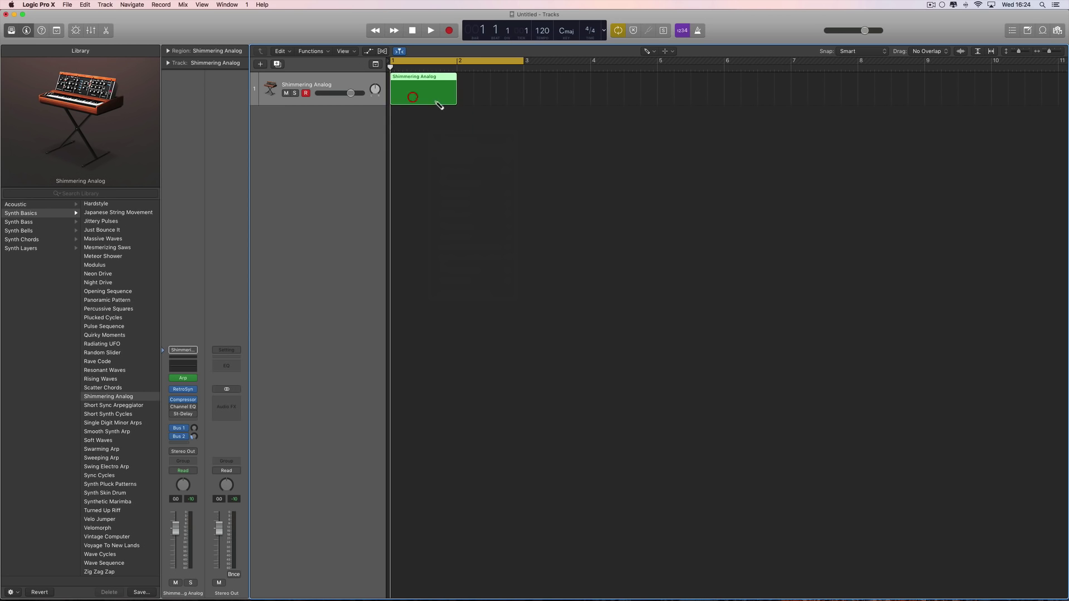
pyautogui.moveTo(455, 101); pyautogui.dragTo(523, 101)
# - Draw one long C2 note across bars 1–3 in the Piano Roll, then play it back
pyautogui.press('e')
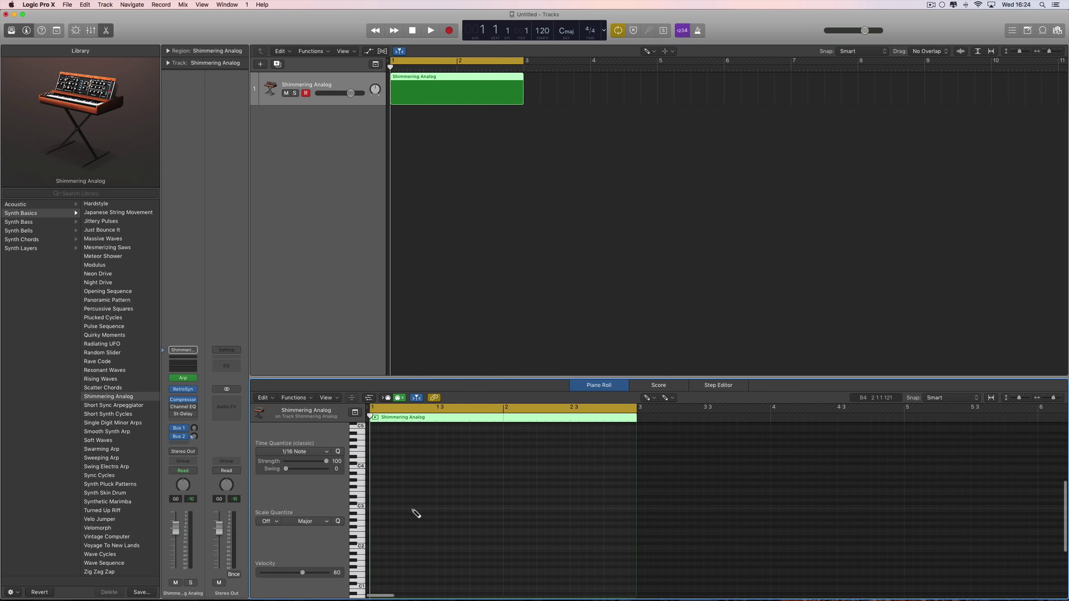
pyautogui.click(374, 547)
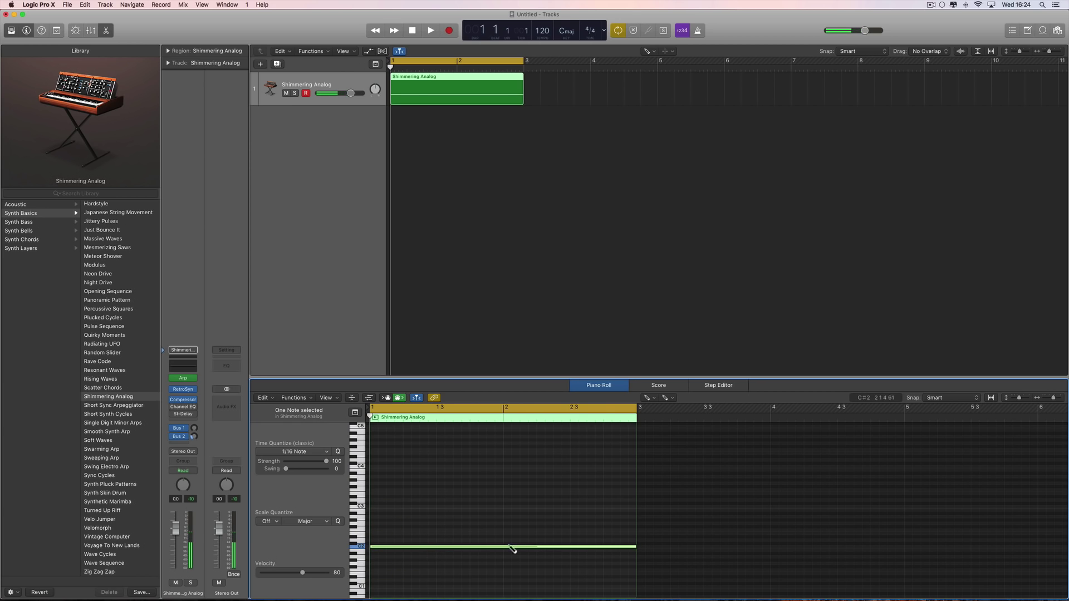
pyautogui.click(111, 33)
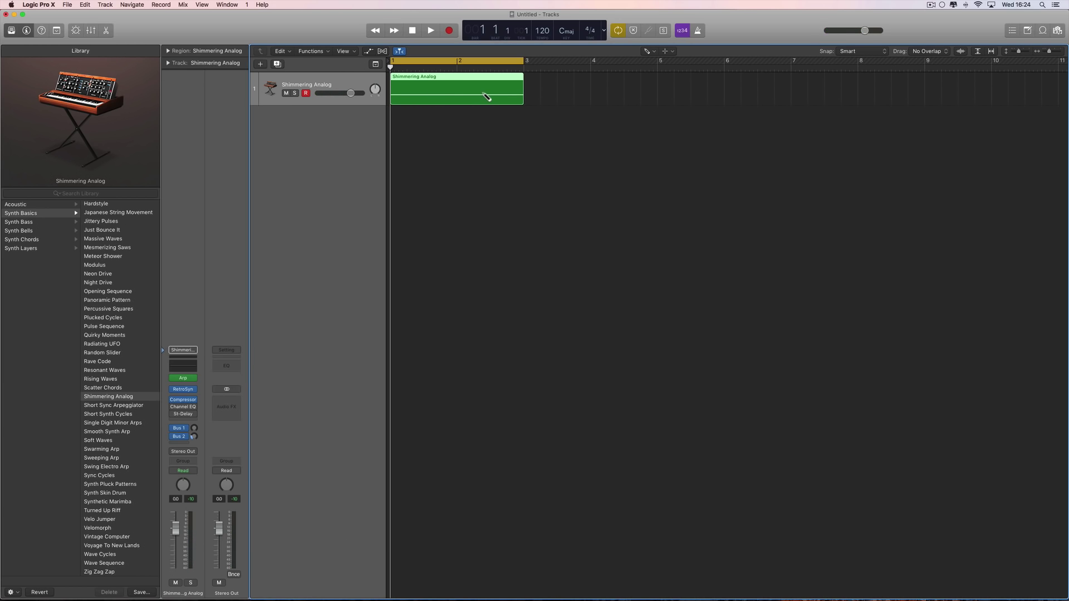
pyautogui.press('space')
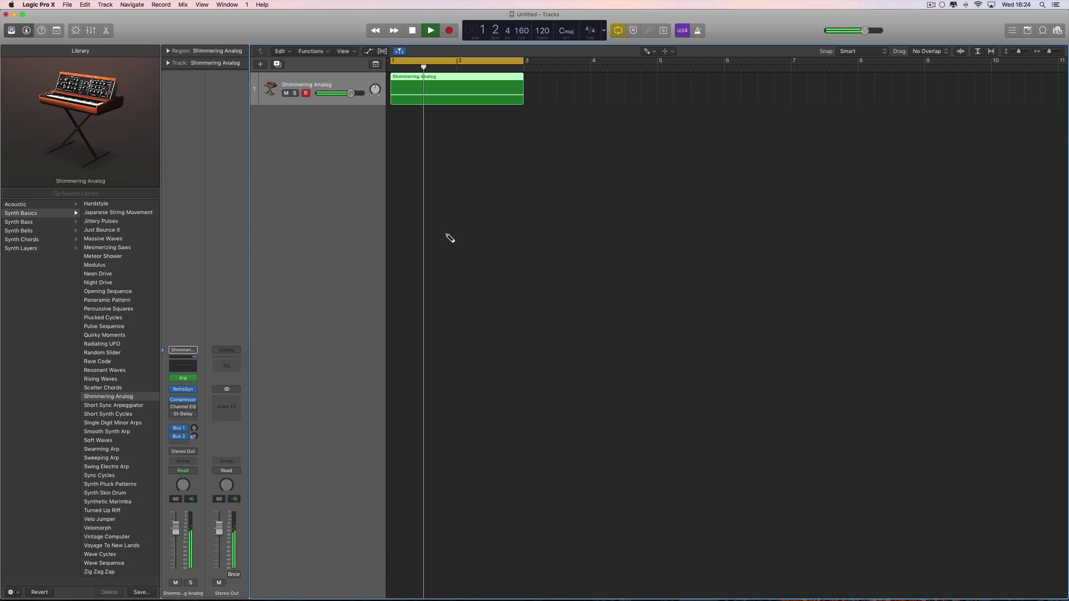
pyautogui.press('space')
pyautogui.moveTo(181, 382)
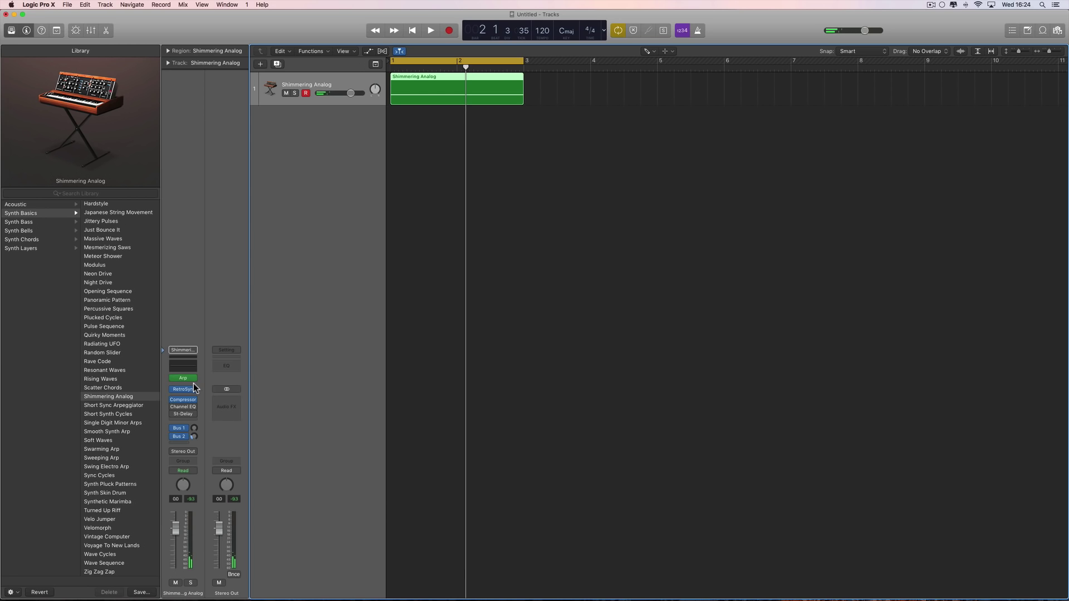
# - Insert Audio Units > AudioCR > Midi FX Freeze below the Arpeggiator and move its window aside
pyautogui.click(195, 381)
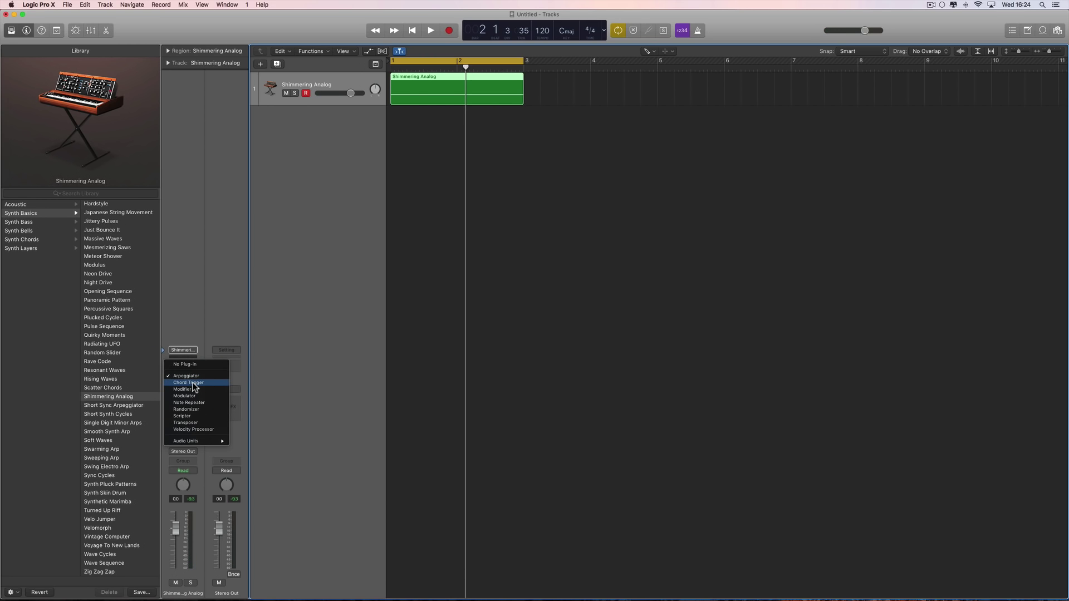
pyautogui.click(192, 336)
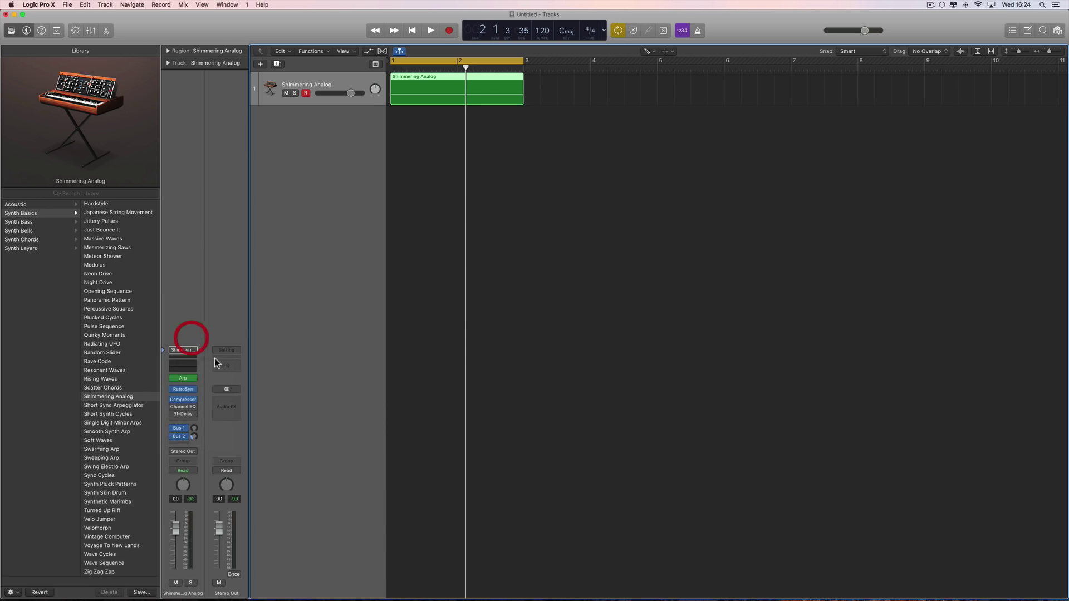
pyautogui.click(192, 380)
pyautogui.moveTo(225, 457)
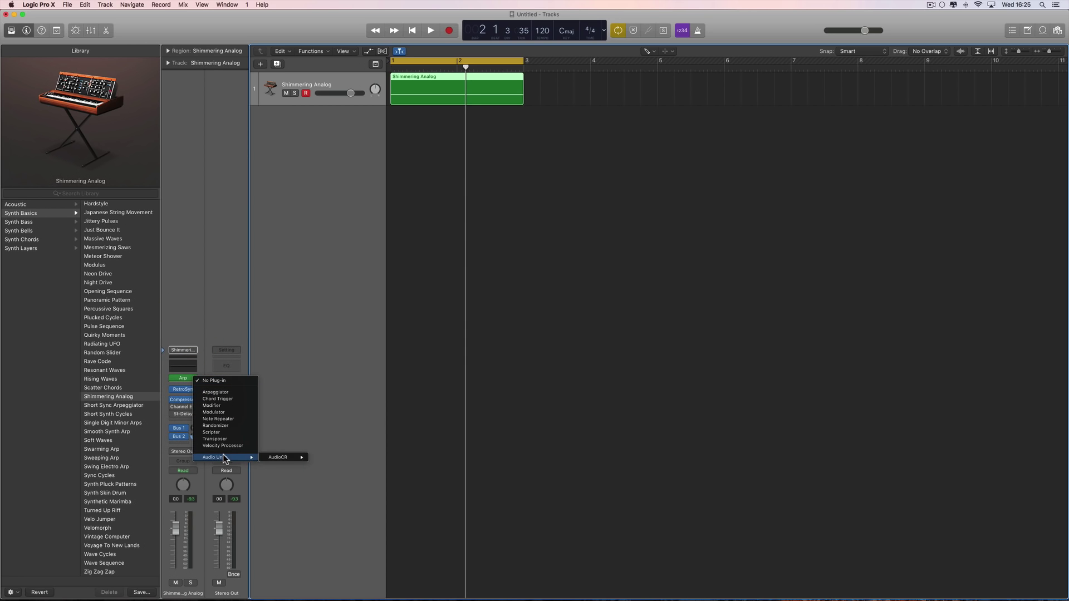
pyautogui.moveTo(273, 458)
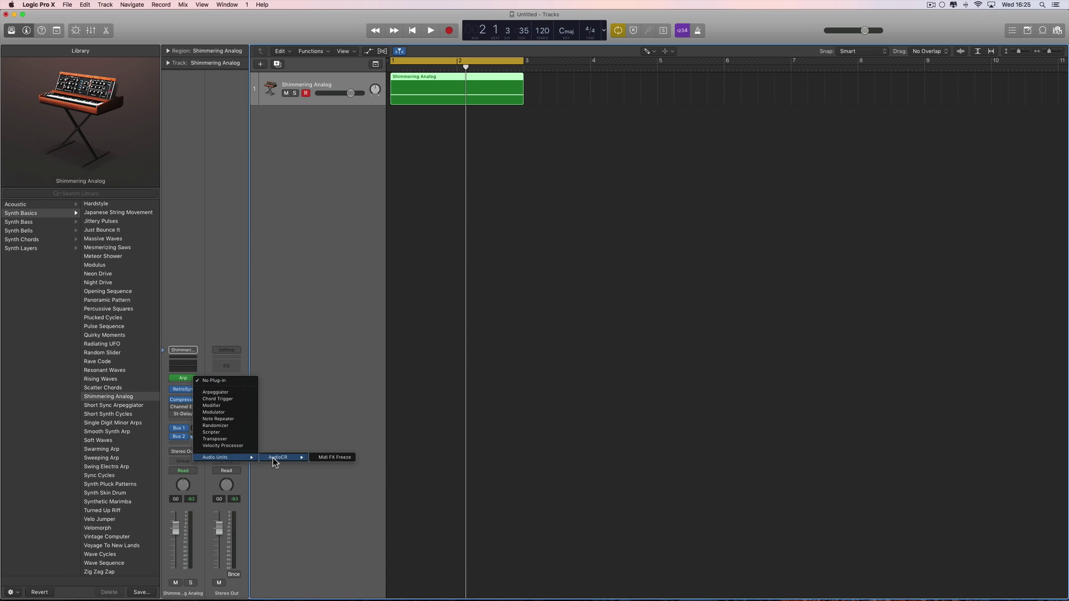
pyautogui.click(335, 457)
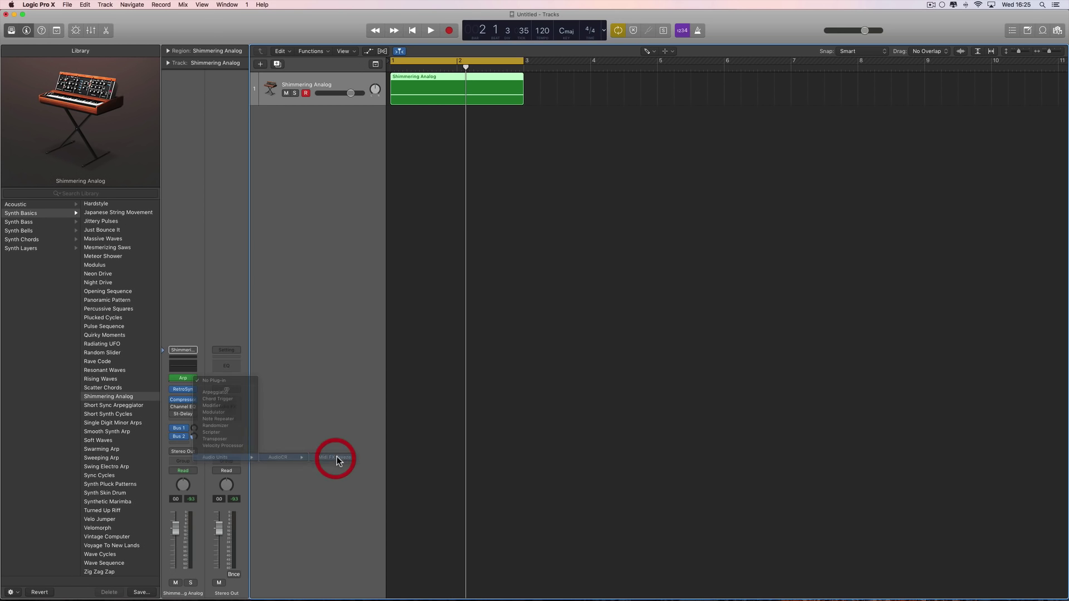
pyautogui.moveTo(143, 56); pyautogui.dragTo(618, 273)
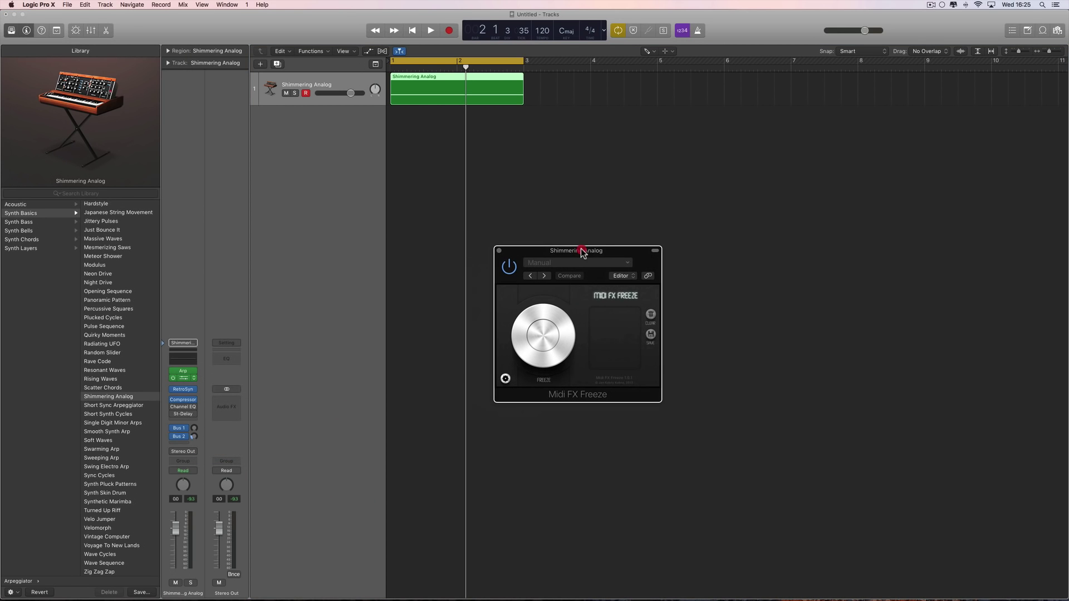
# - Arm Freeze, play the project from the start to capture the arpeggio, then grab the MIDI clip
pyautogui.click(549, 341)
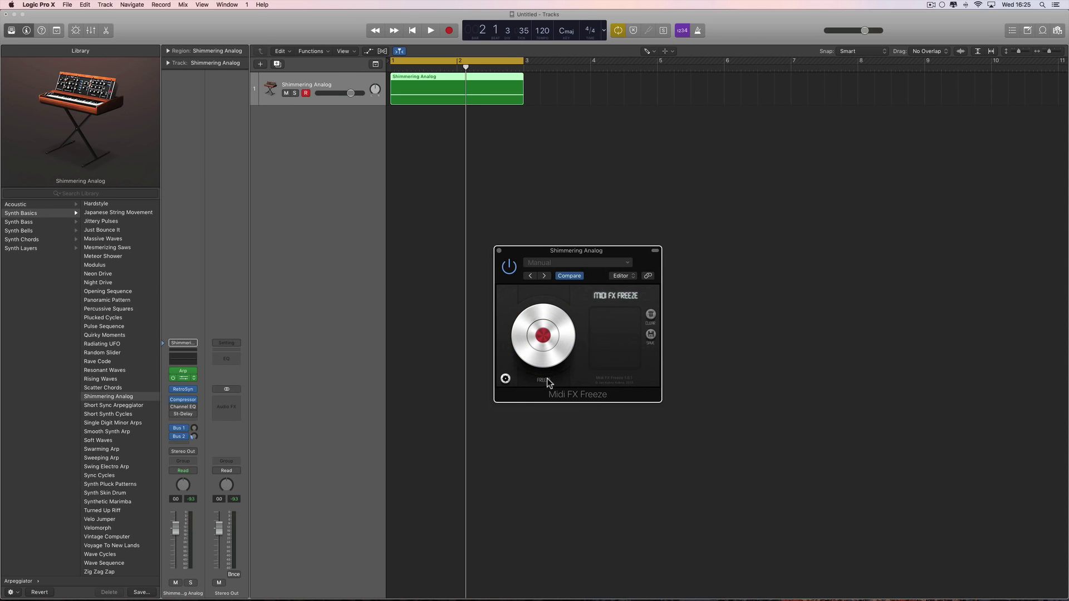
pyautogui.click(412, 30)
pyautogui.press('space')
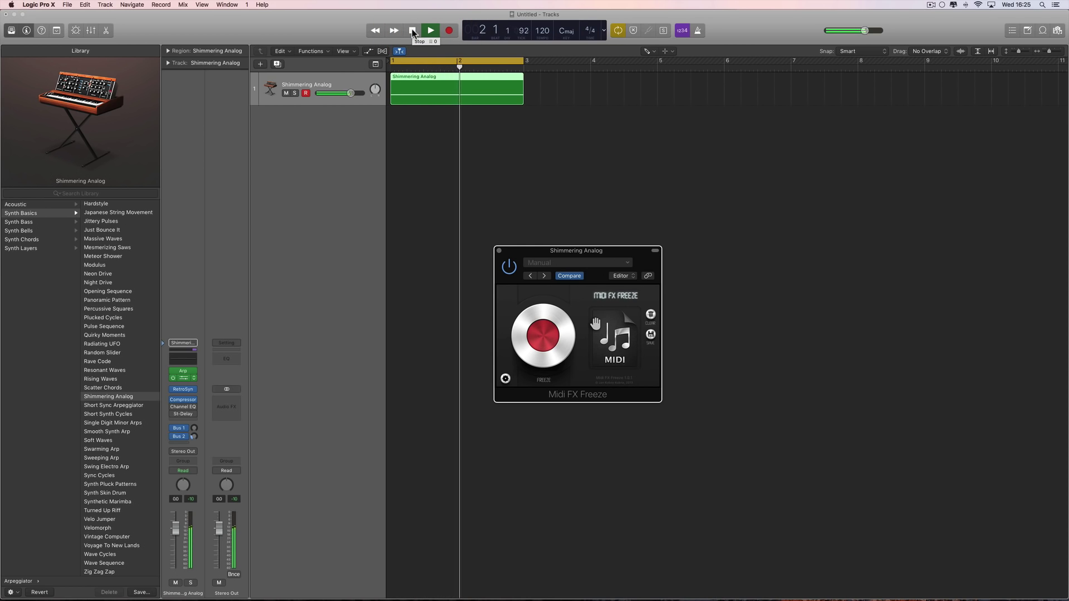
pyautogui.click(412, 33)
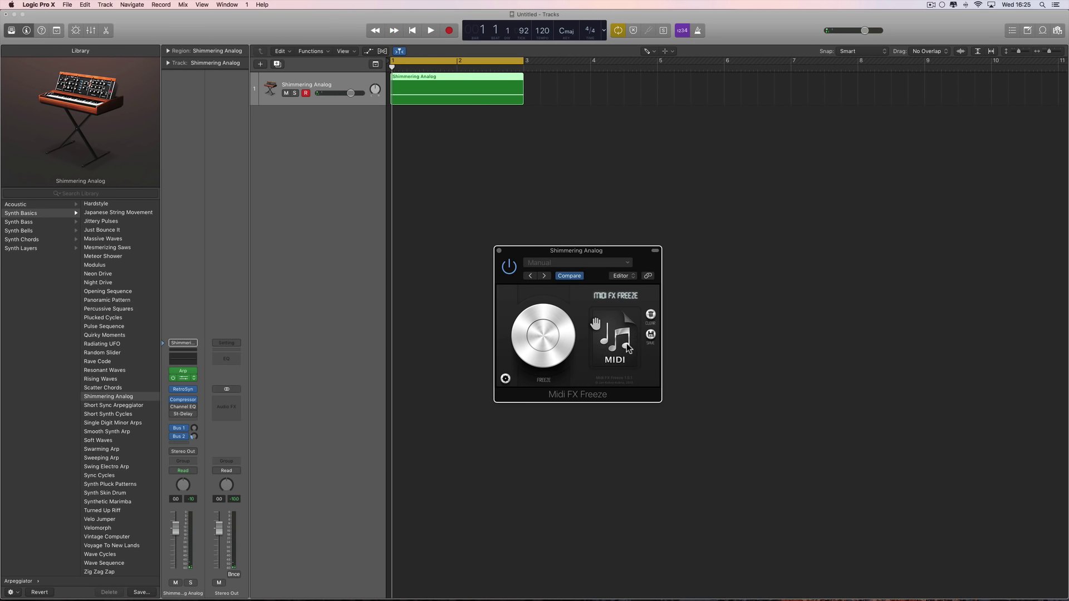
pyautogui.click(612, 337)
# - Move the original region to bar 7; import the frozen pattern at bar 1 without tempo, trimmed to bar 3
pyautogui.moveTo(439, 94); pyautogui.dragTo(839, 94)
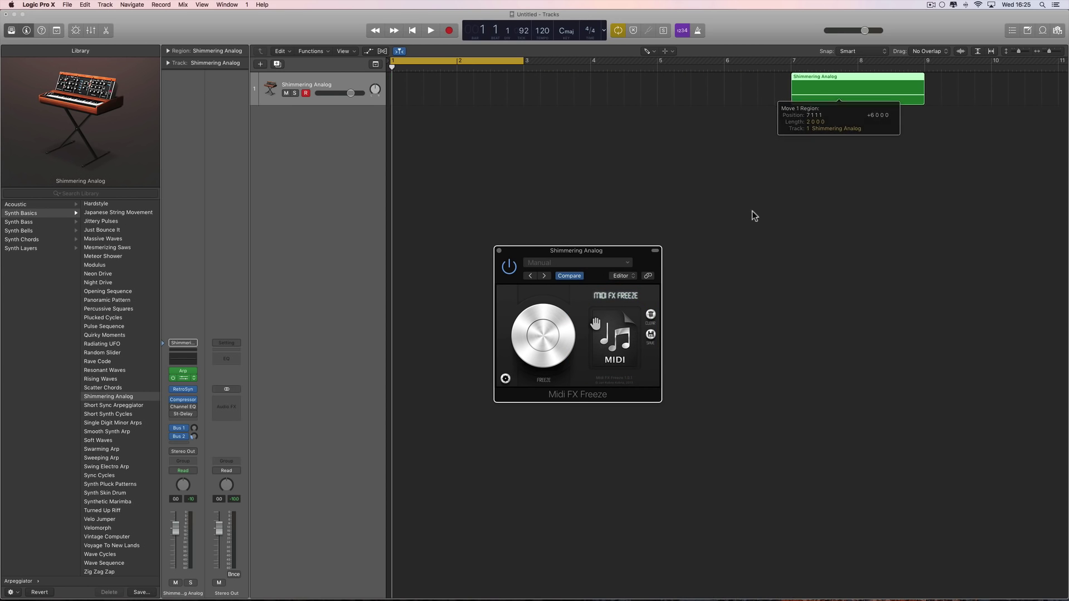
pyautogui.moveTo(618, 333); pyautogui.dragTo(396, 95)
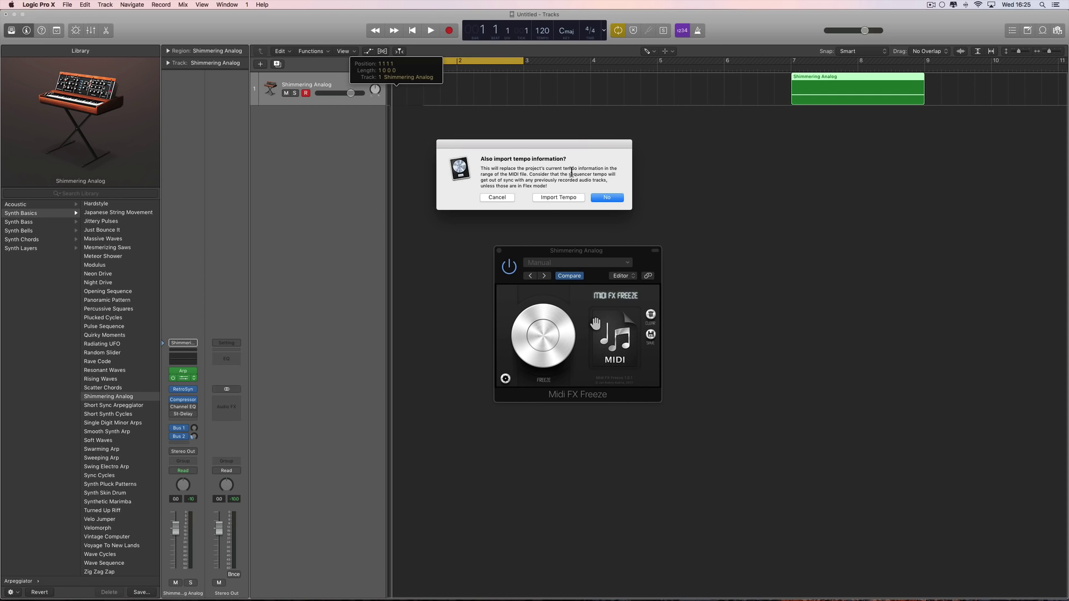
pyautogui.click(608, 198)
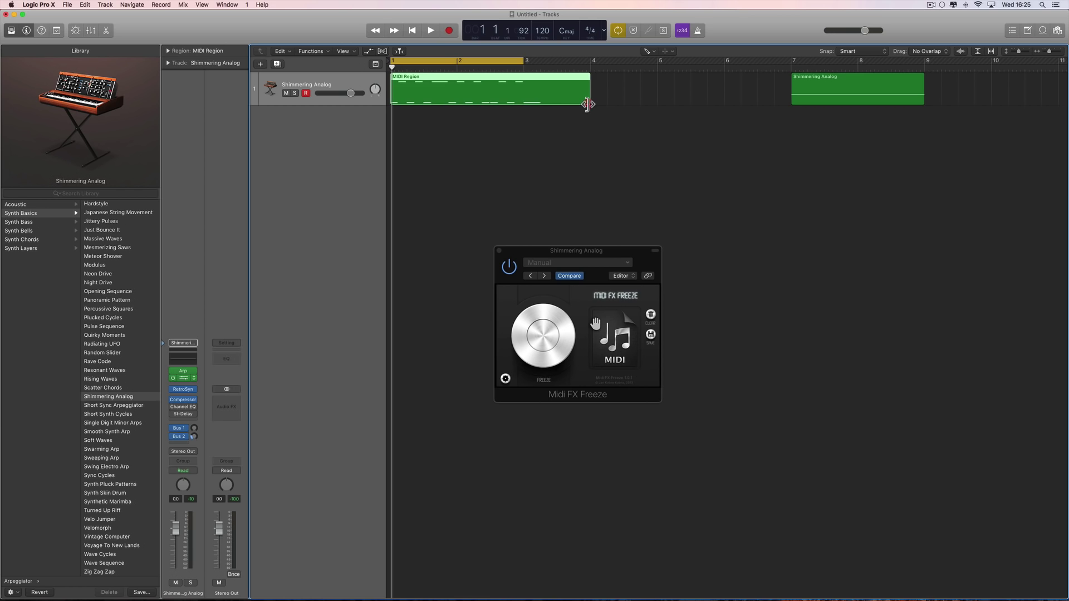
pyautogui.moveTo(588, 102); pyautogui.dragTo(523, 100)
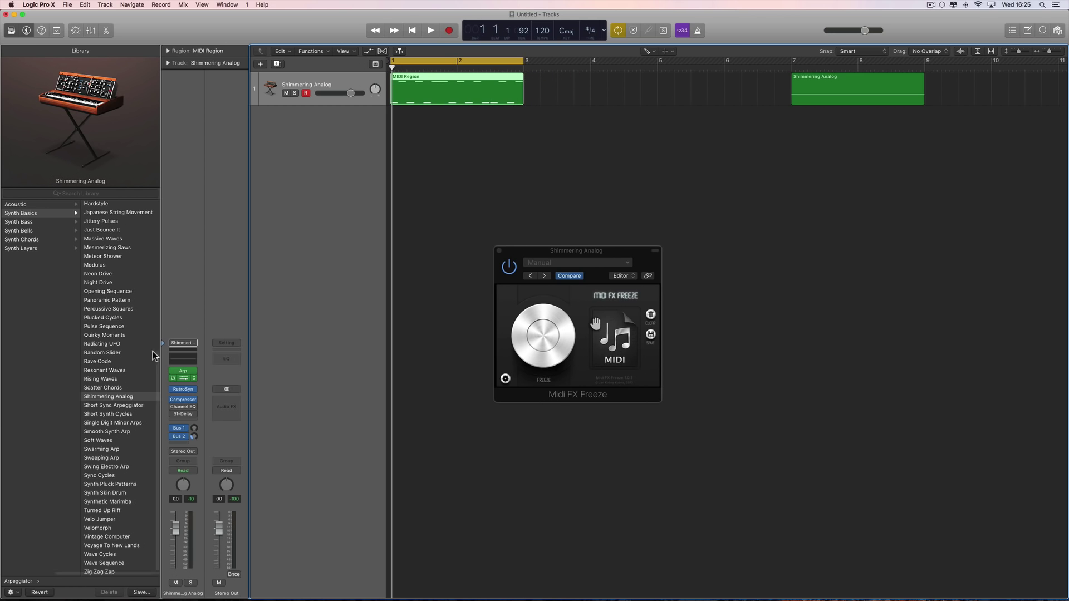
# - Bypass the Arpeggiator and audition the frozen MIDI region
pyautogui.click(173, 378)
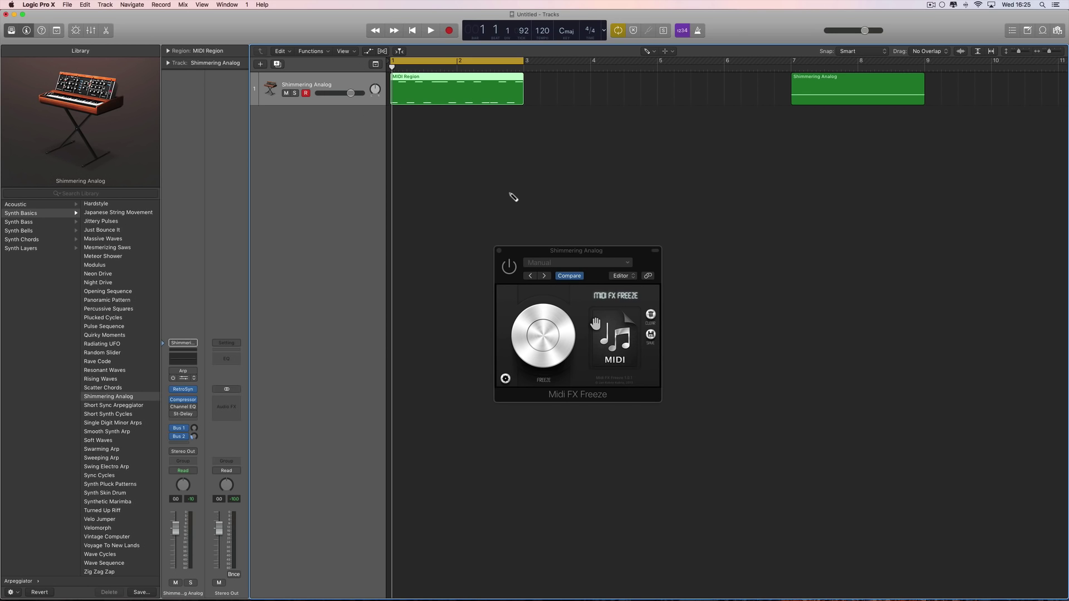
pyautogui.press('space')
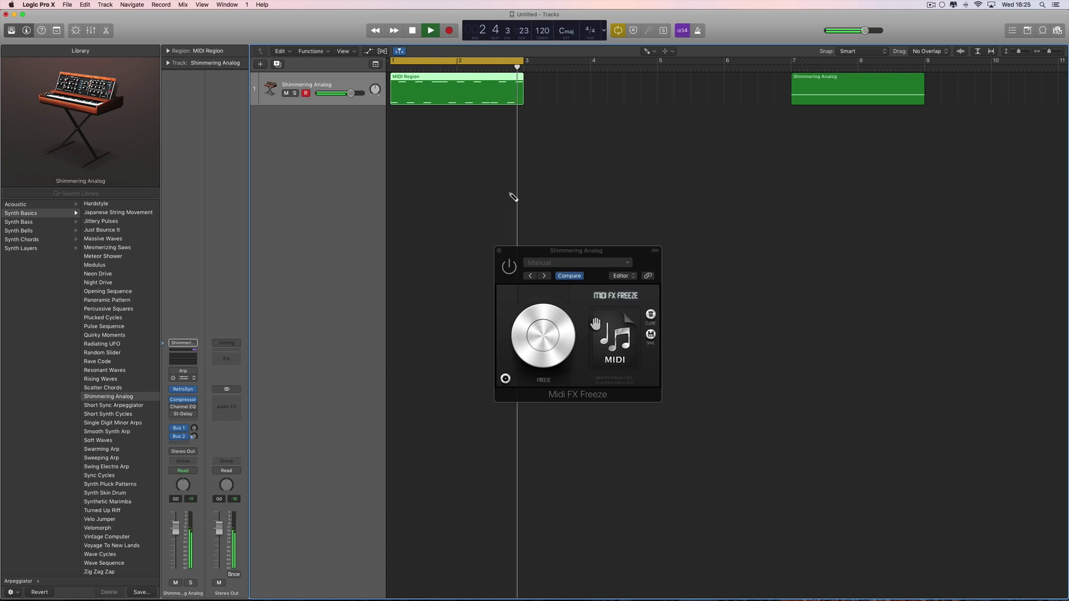
pyautogui.press('space')
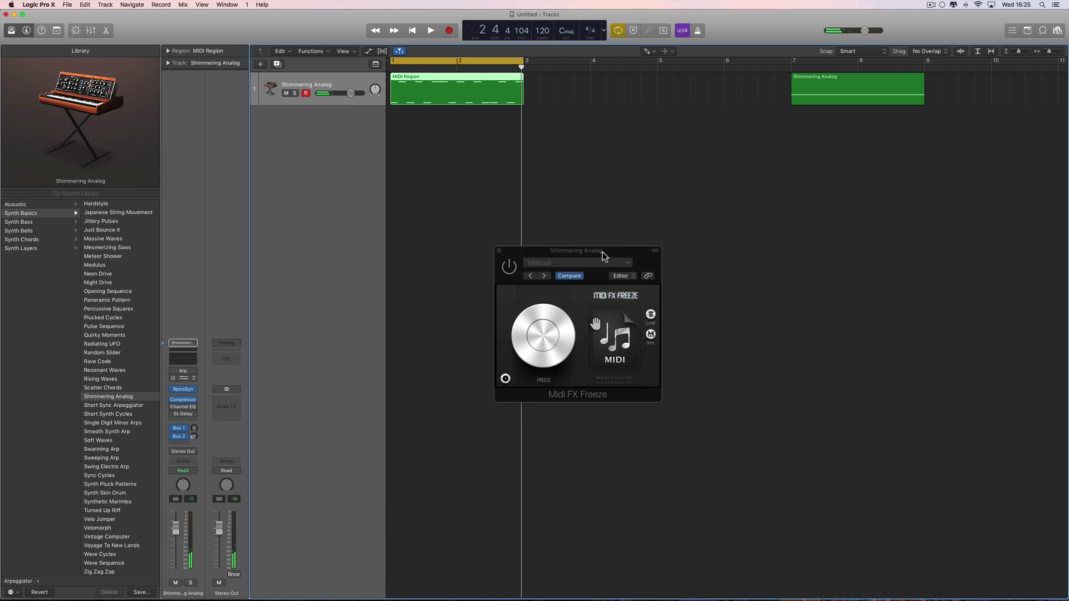
# - Save the frozen pattern to disk as MIDI file pattern-1, then clear Midi FX Freeze
pyautogui.moveTo(602, 251); pyautogui.dragTo(670, 236)
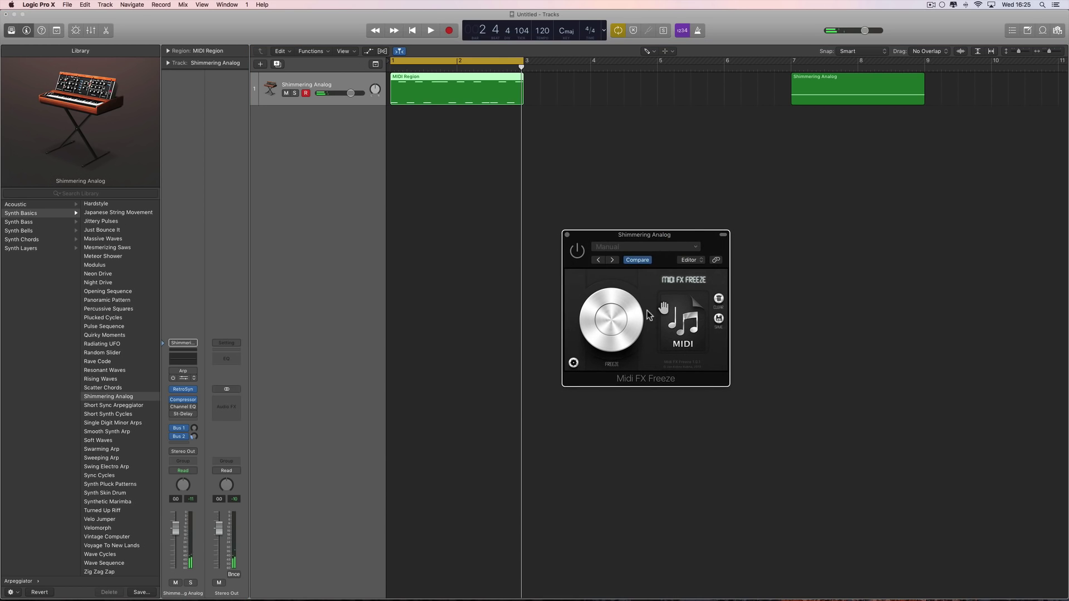
pyautogui.click(718, 318)
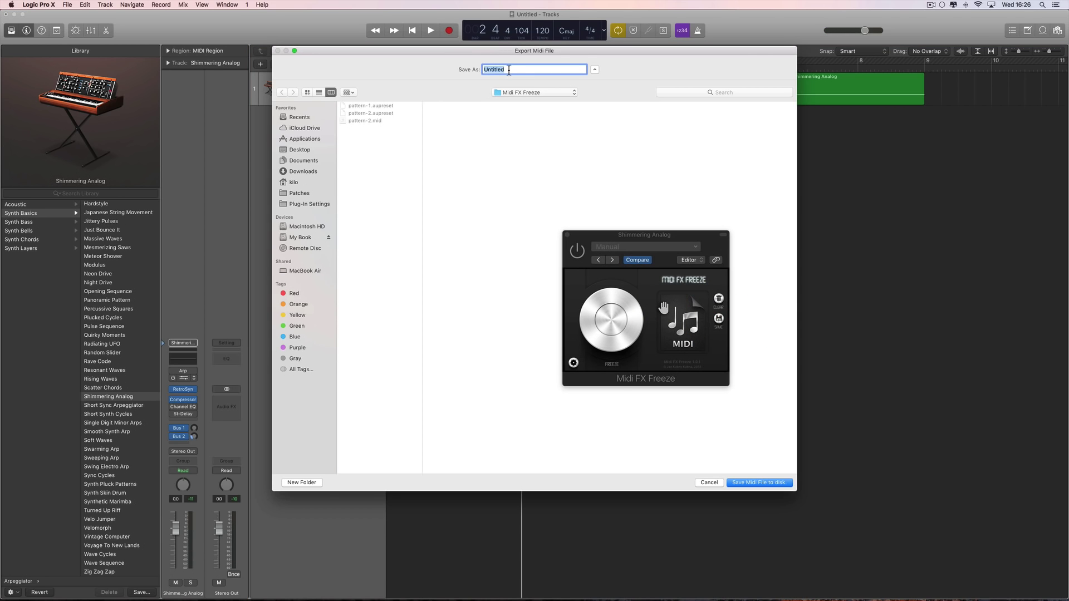
pyautogui.write('pattern-1')
pyautogui.click(771, 486)
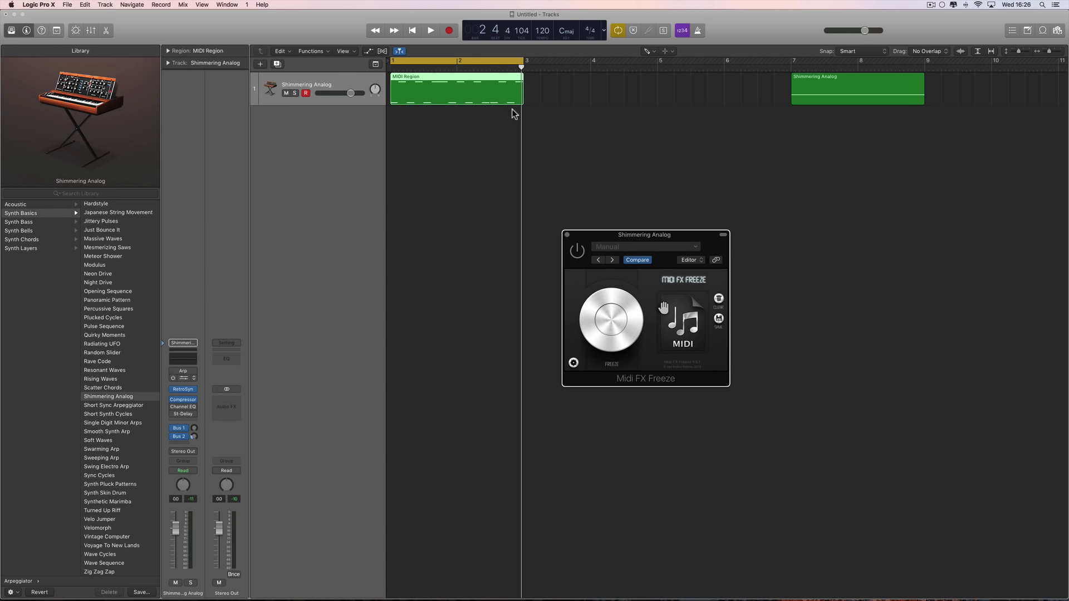
pyautogui.click(718, 302)
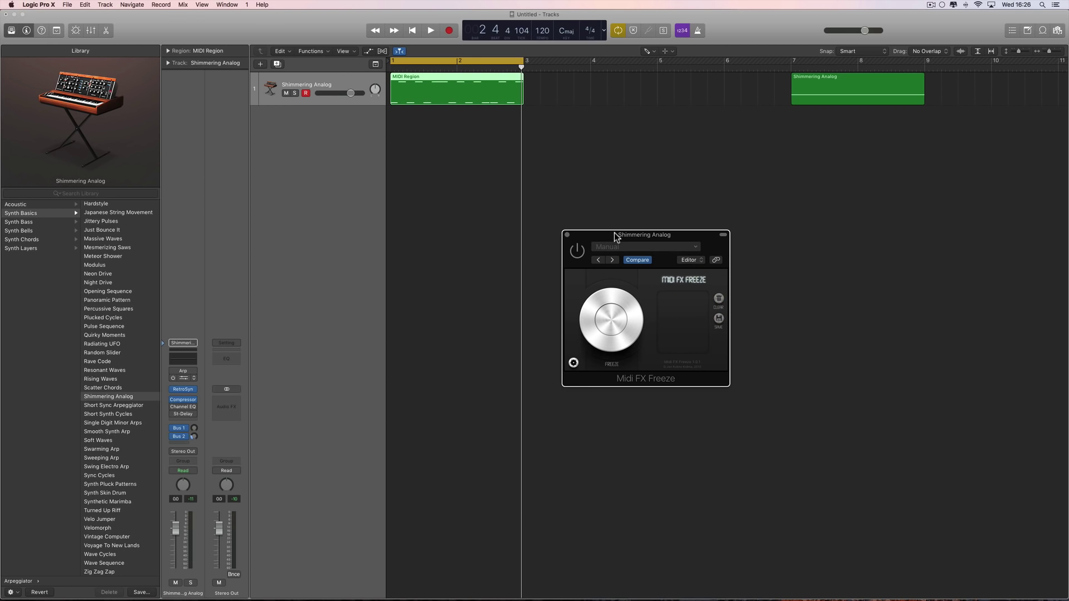
pyautogui.moveTo(613, 235); pyautogui.dragTo(733, 268)
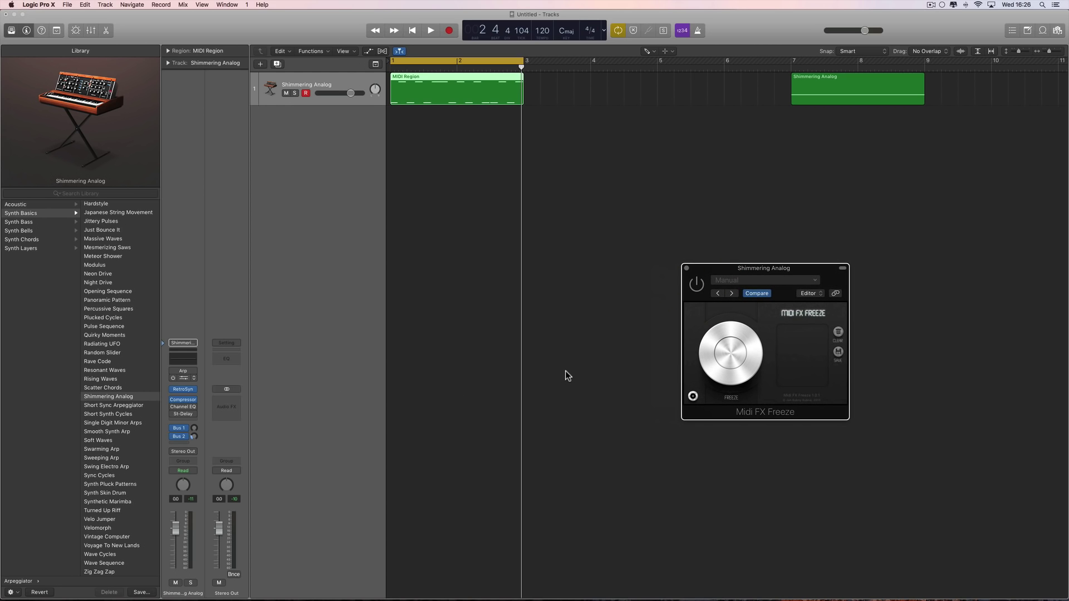
# - Move the frozen MIDI region to bar 9, right after the original region at bar 7
pyautogui.click(192, 371)
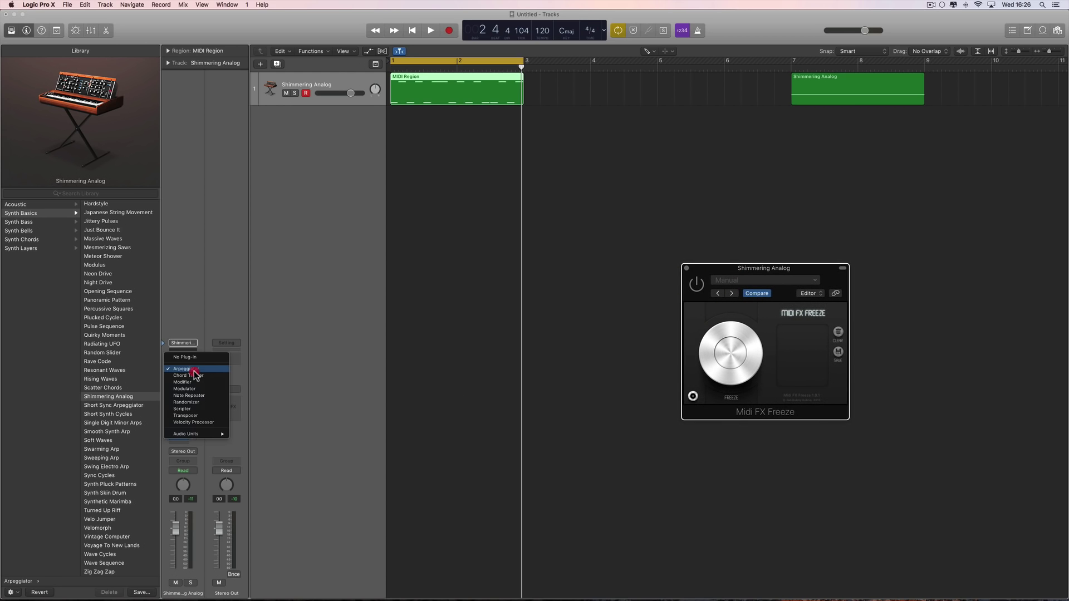
pyautogui.click(179, 321)
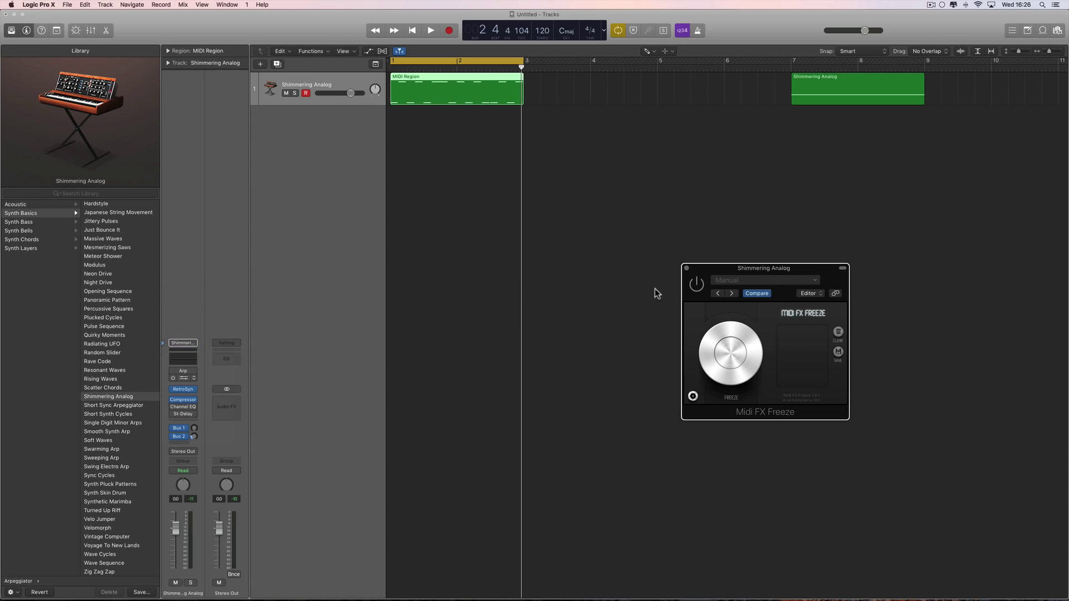
pyautogui.moveTo(713, 269); pyautogui.dragTo(709, 275)
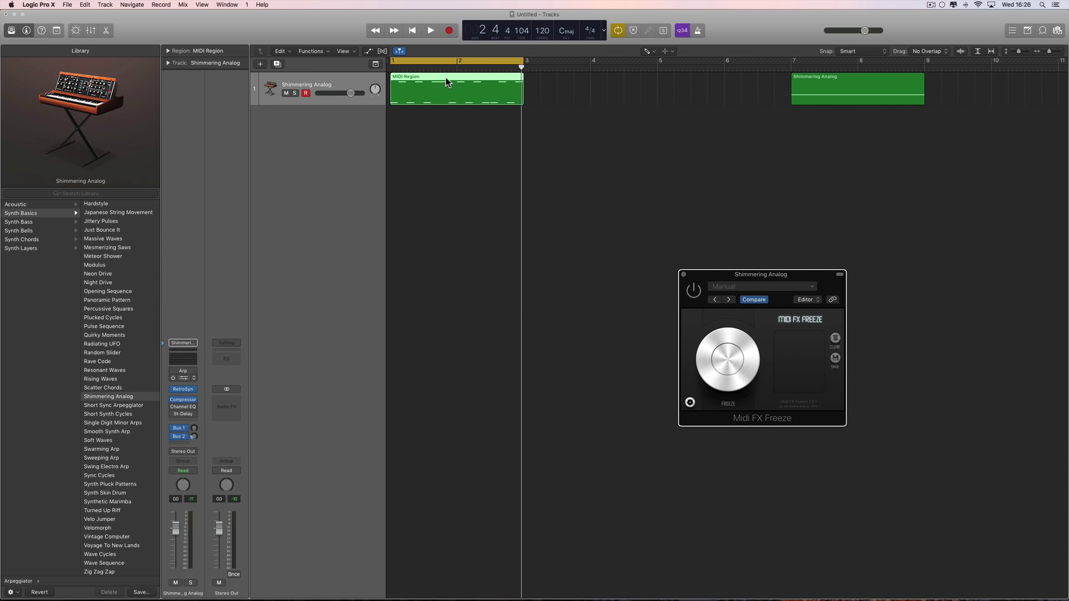
pyautogui.moveTo(446, 77); pyautogui.dragTo(940, 85)
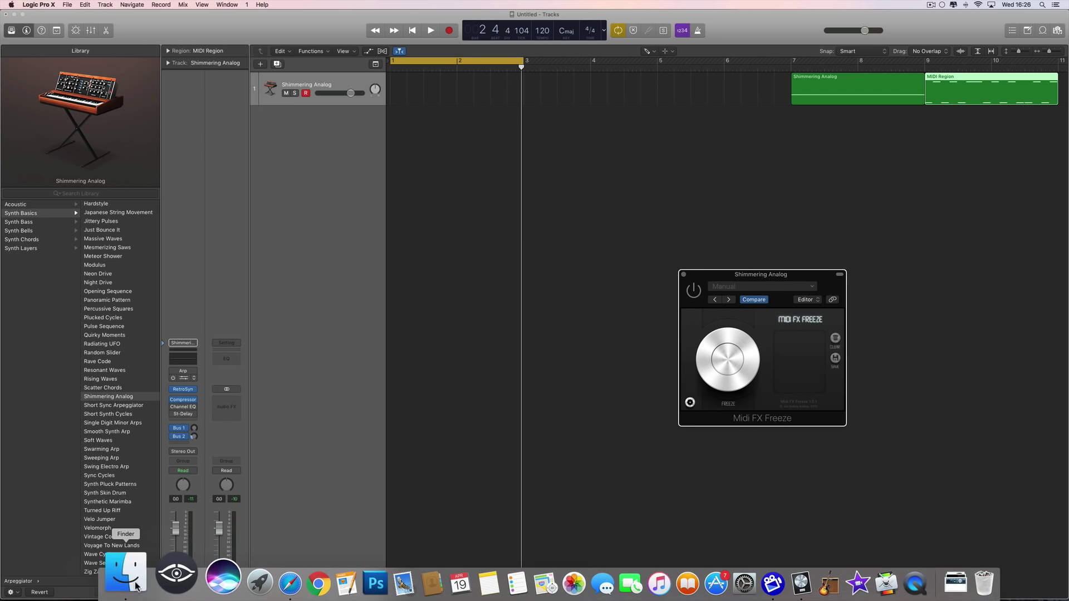
# - Open a Finder window from the Dock and show the home folder in it
pyautogui.click(119, 579)
pyautogui.moveTo(562, 254); pyautogui.dragTo(524, 231)
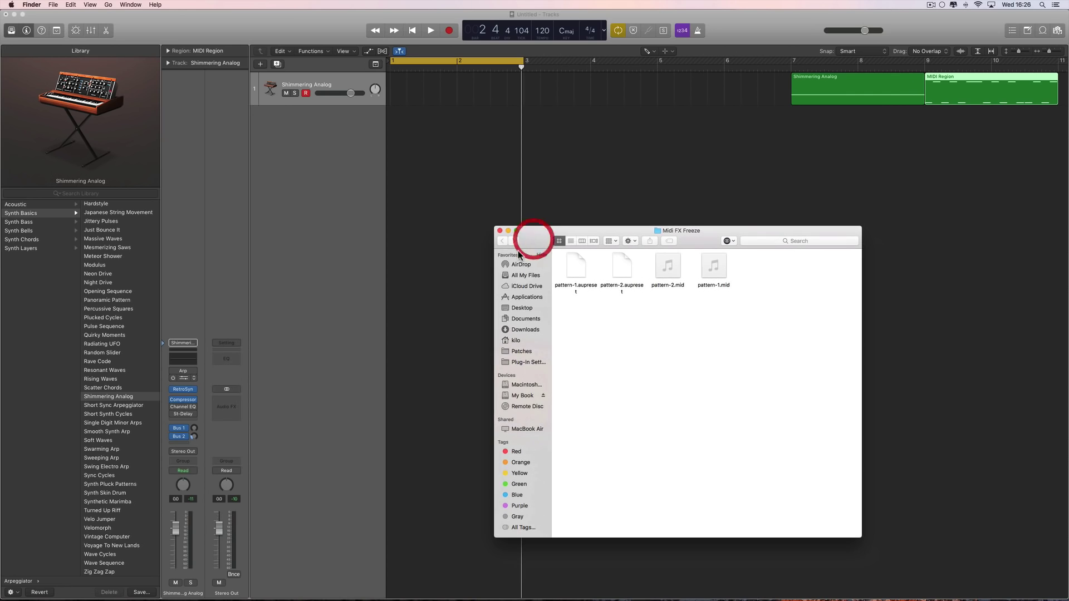
pyautogui.click(518, 341)
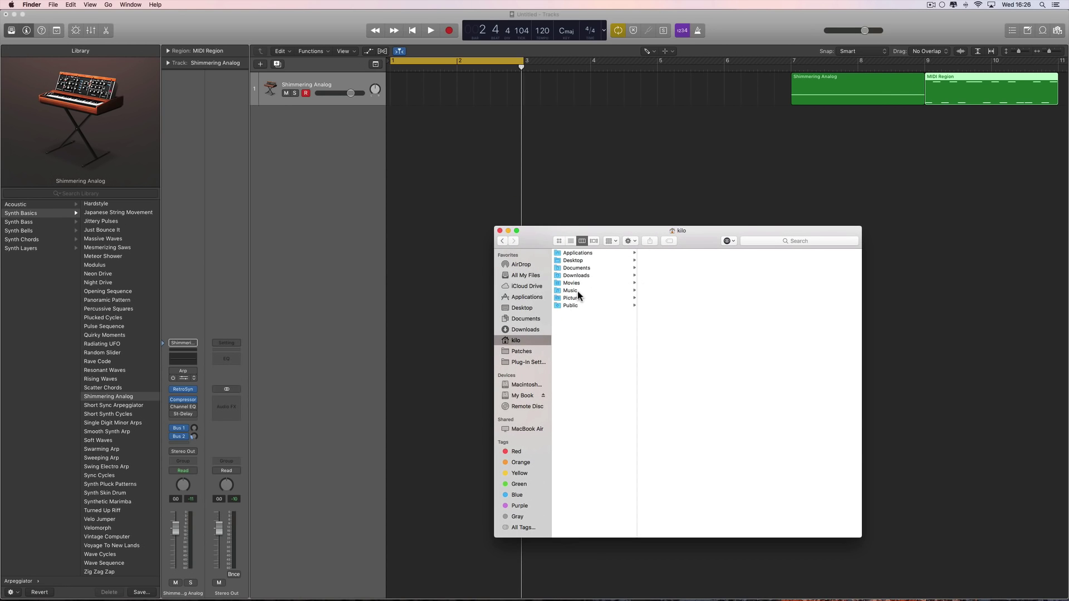
pyautogui.moveTo(549, 245); pyautogui.dragTo(497, 249)
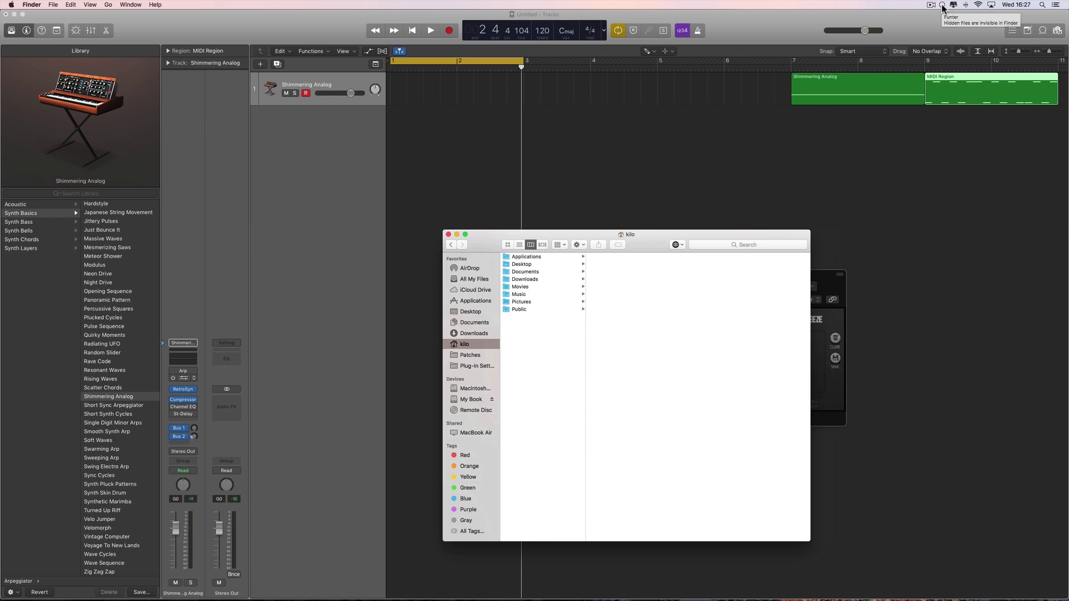
# - Turn on Show Hidden Files for the Finder window using Funter
pyautogui.click(941, 5)
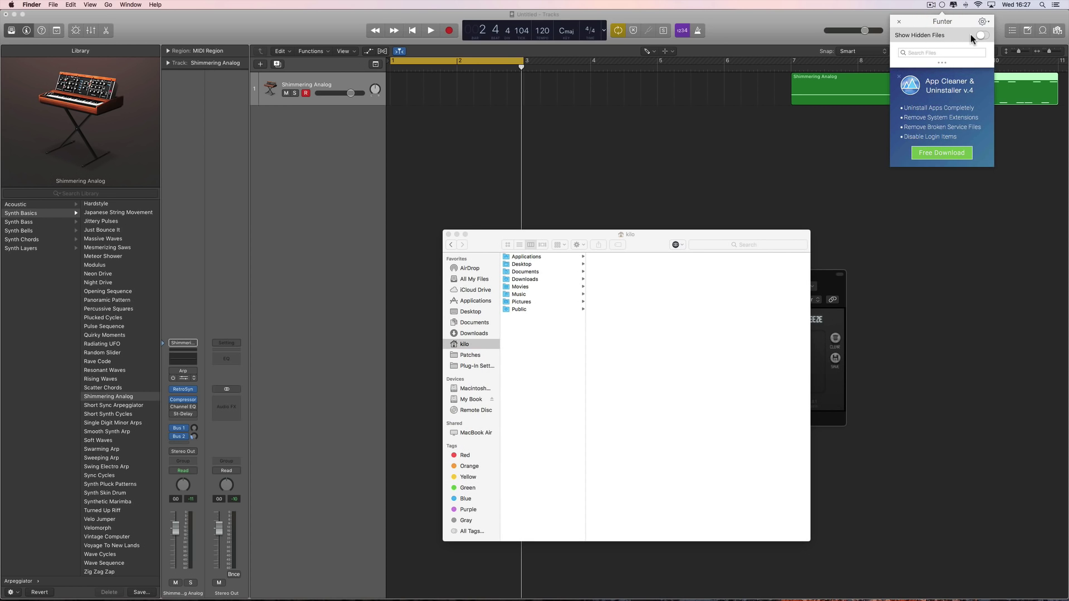
pyautogui.click(908, 8)
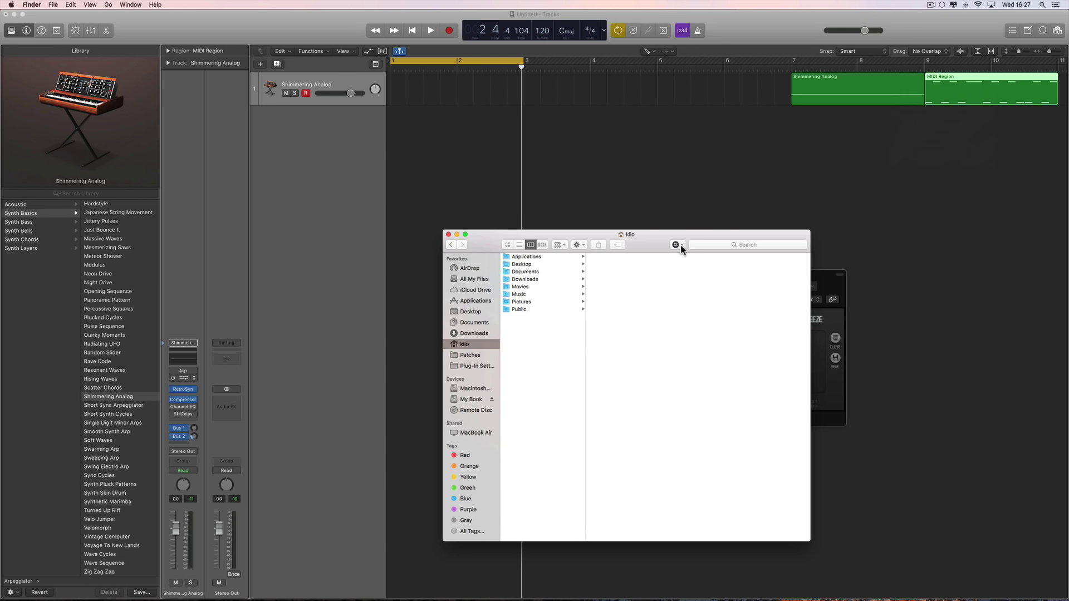
pyautogui.click(678, 245)
pyautogui.click(705, 257)
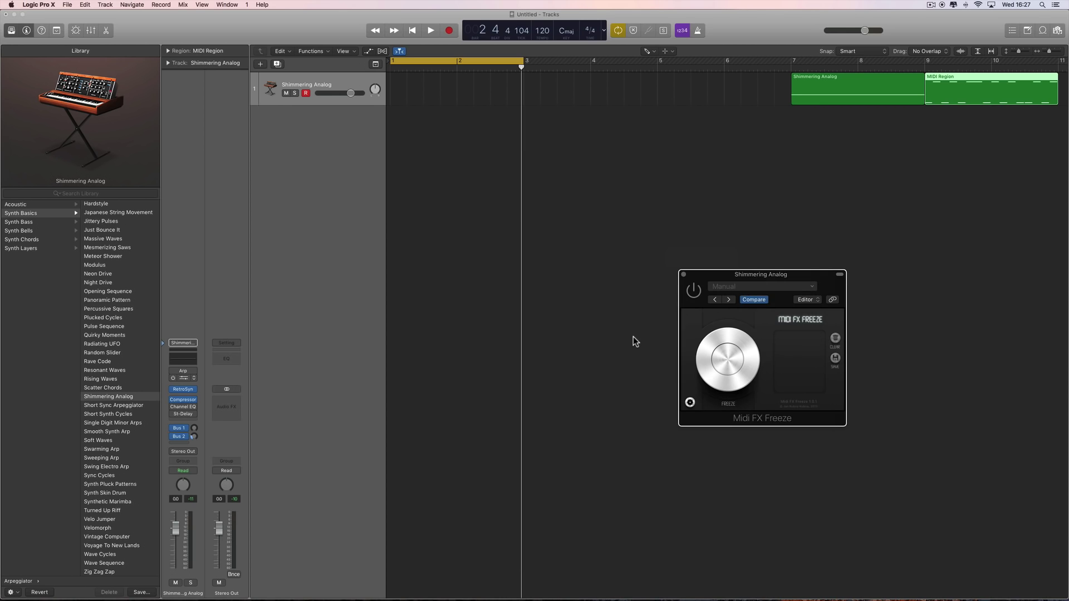
# - Open the hidden Library folder inside the home folder
pyautogui.moveTo(638, 246); pyautogui.dragTo(464, 191)
pyautogui.click(347, 239)
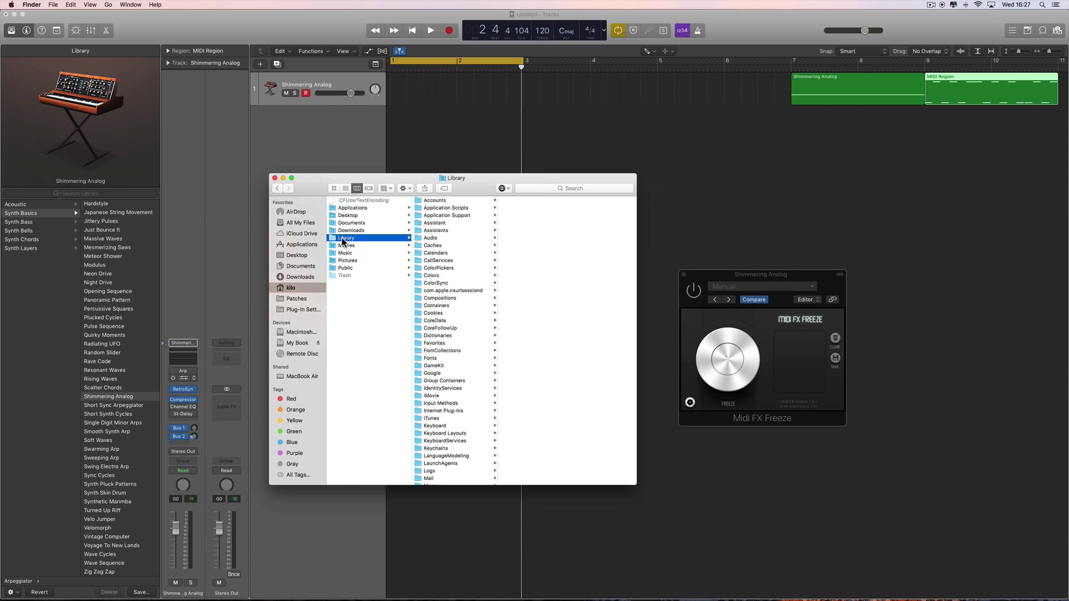
pyautogui.click(291, 288)
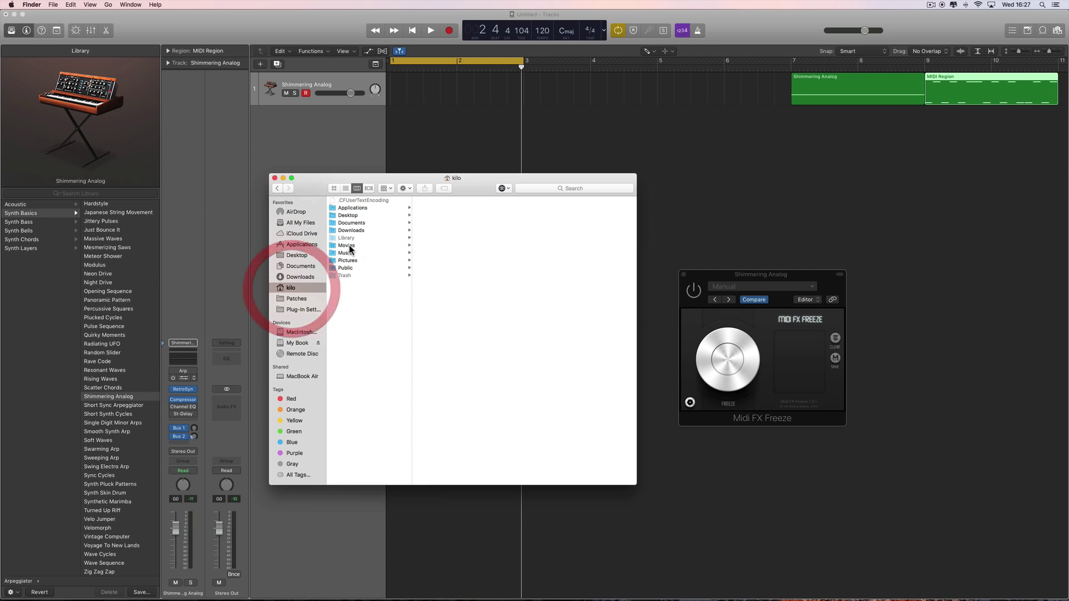
pyautogui.click(362, 238)
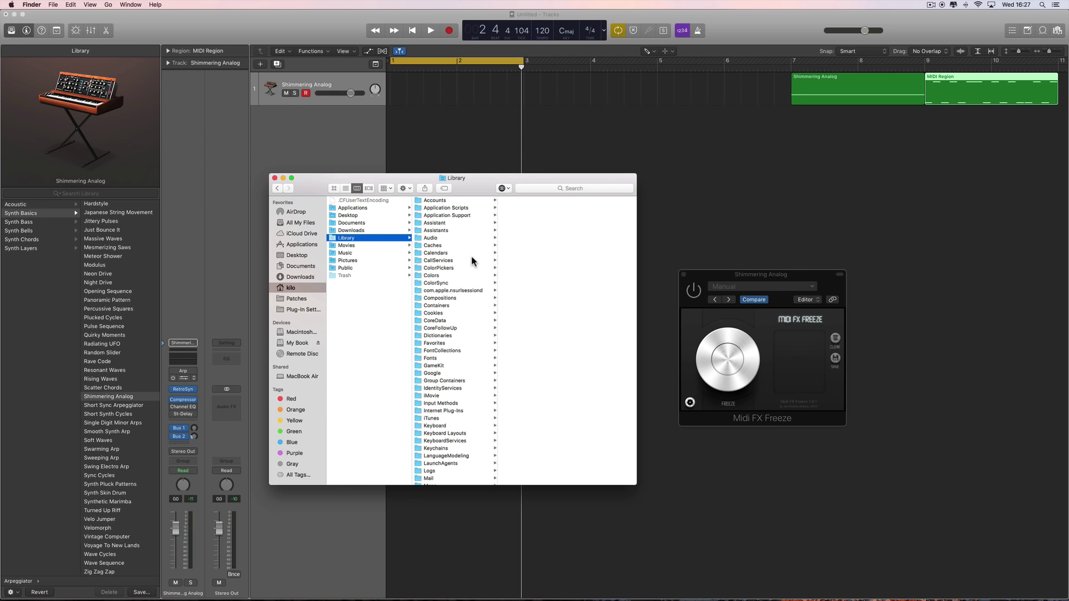
# - Search the Library for 'midi fx freez' and drag the Midi FX Freeze folder into Favorites
pyautogui.click(530, 190)
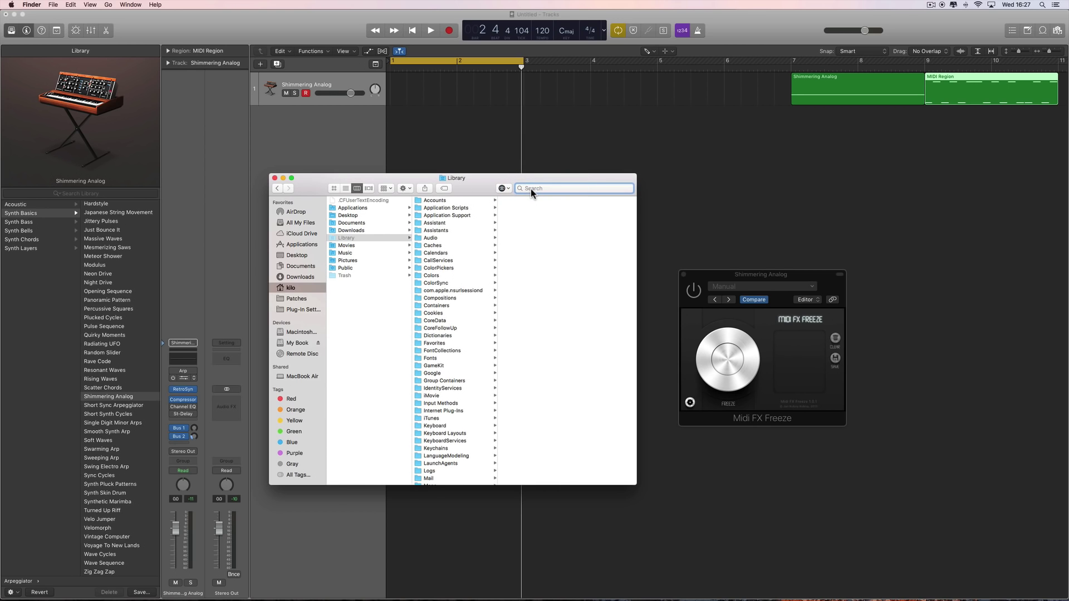
pyautogui.write('midi fx fr')
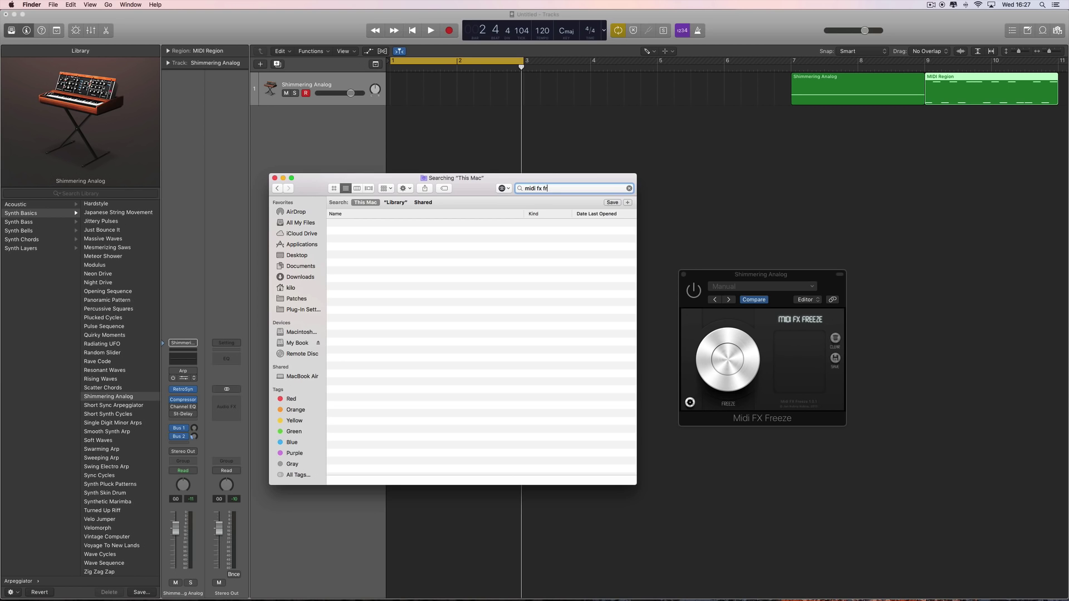
pyautogui.write('eeze')
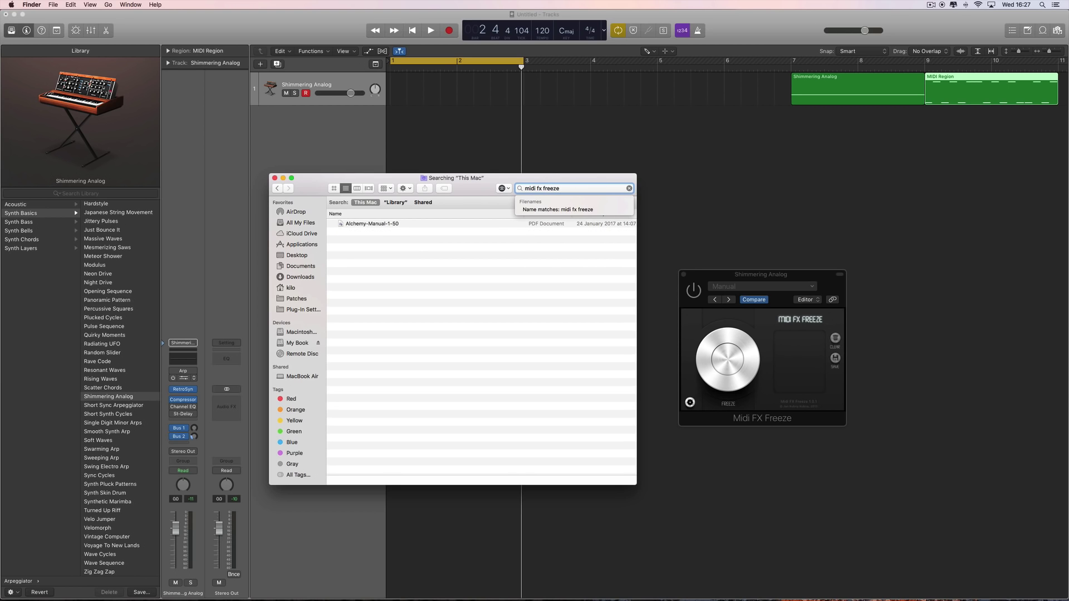
pyautogui.click(403, 203)
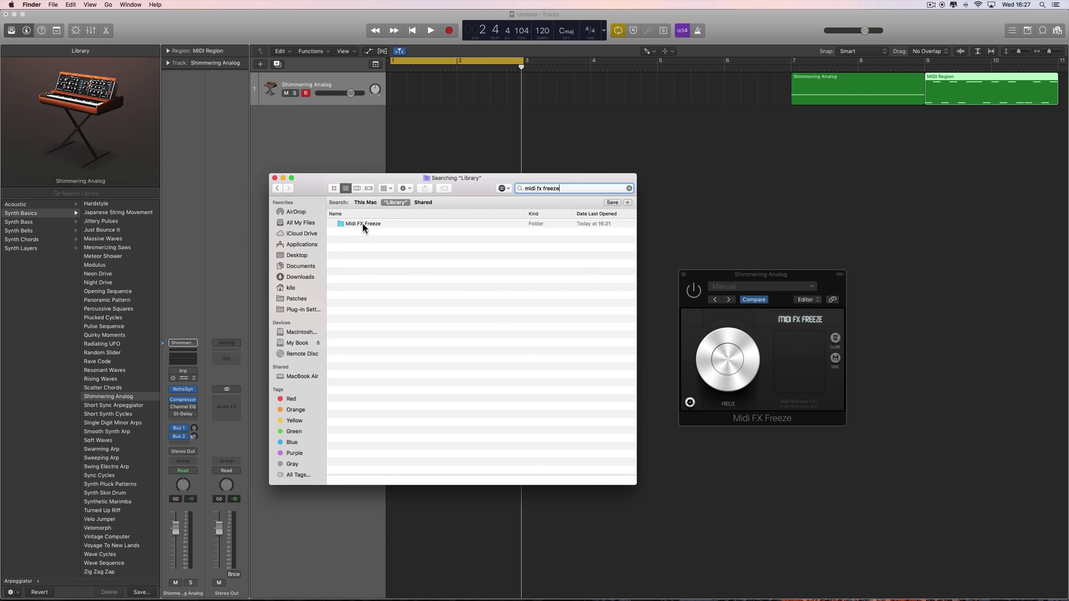
pyautogui.click(362, 225)
pyautogui.moveTo(314, 188); pyautogui.dragTo(444, 159)
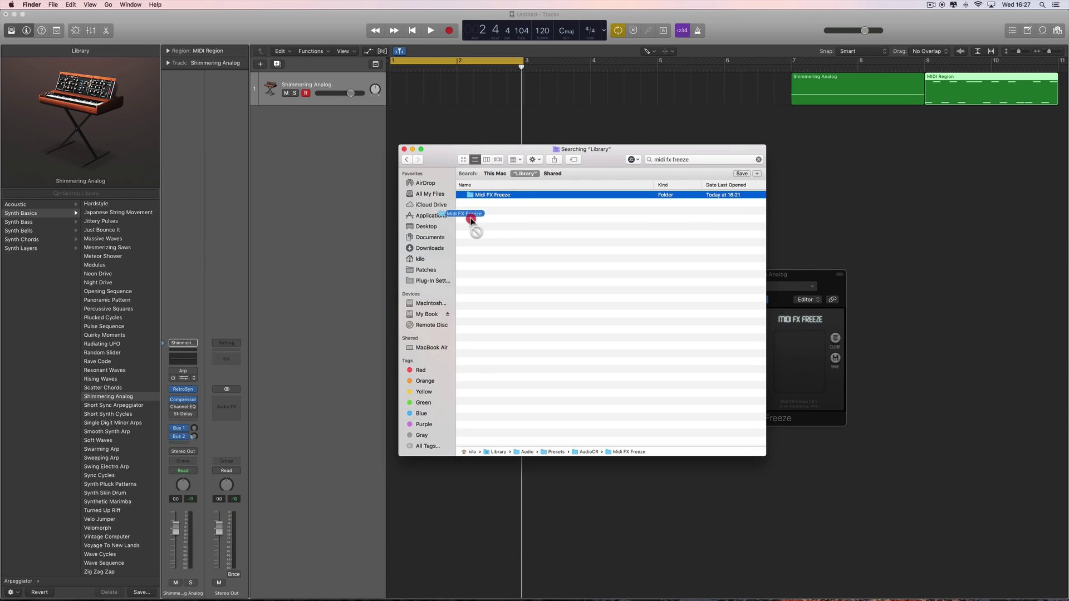
pyautogui.moveTo(469, 218); pyautogui.dragTo(435, 292)
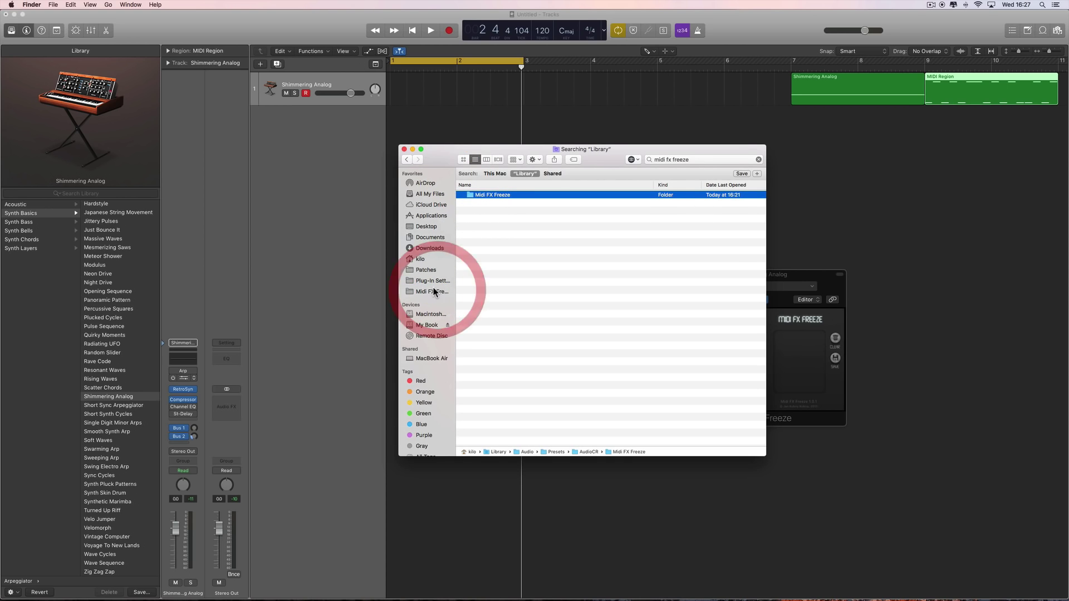
pyautogui.click(638, 161)
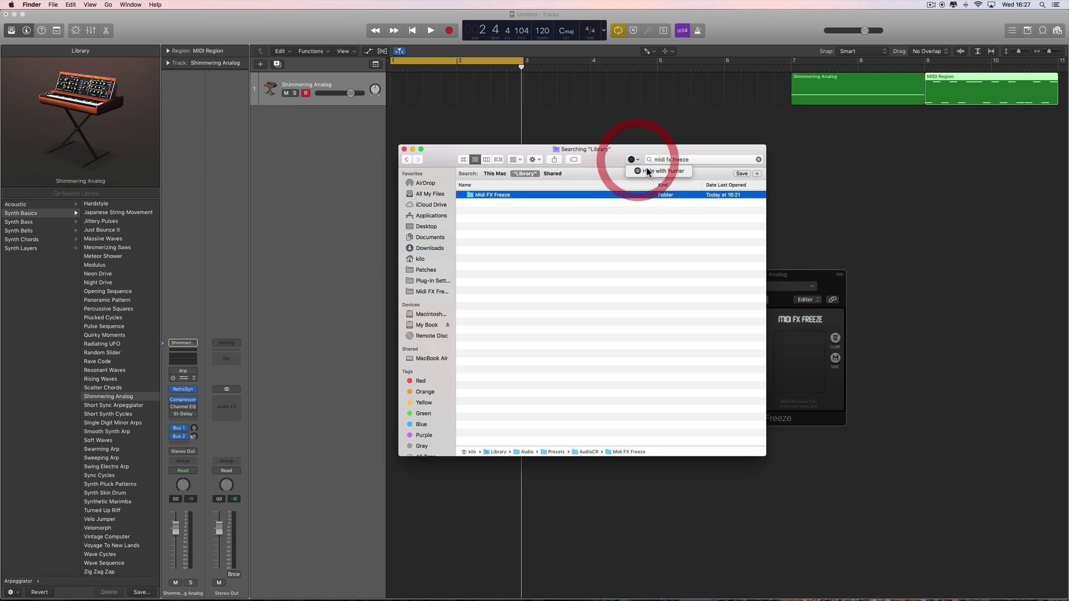
# - Turn off hidden files from the home folder window's view options menu
pyautogui.click(647, 171)
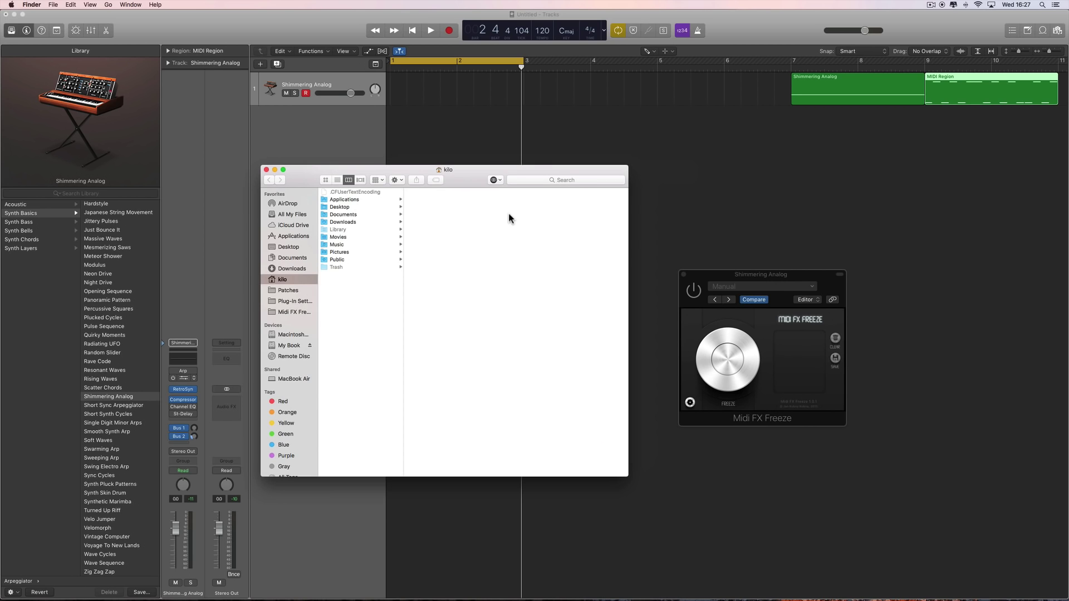
pyautogui.moveTo(473, 184); pyautogui.dragTo(494, 177)
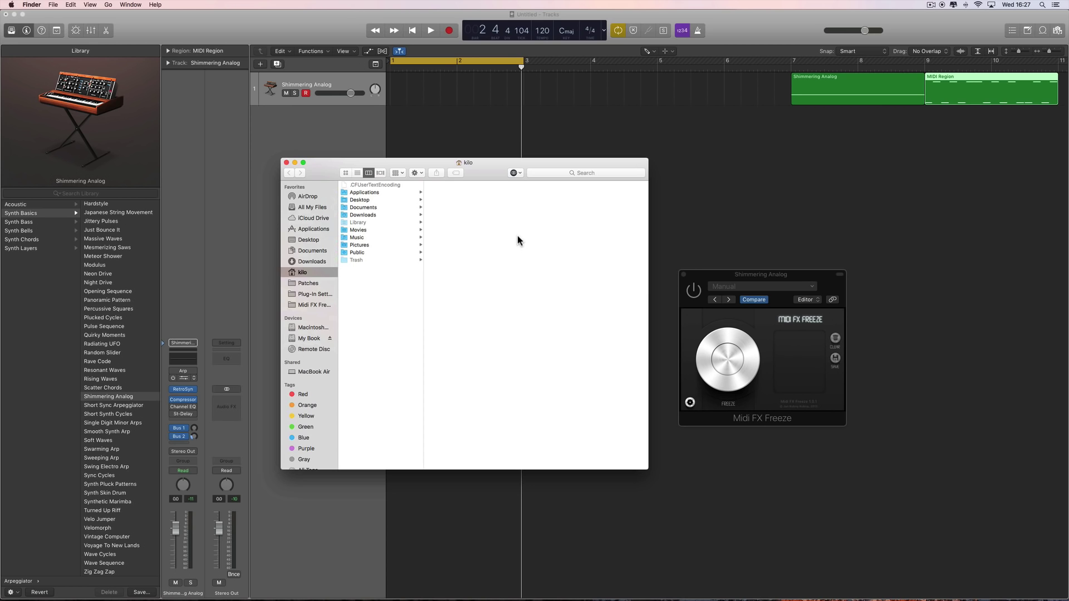
pyautogui.click(514, 173)
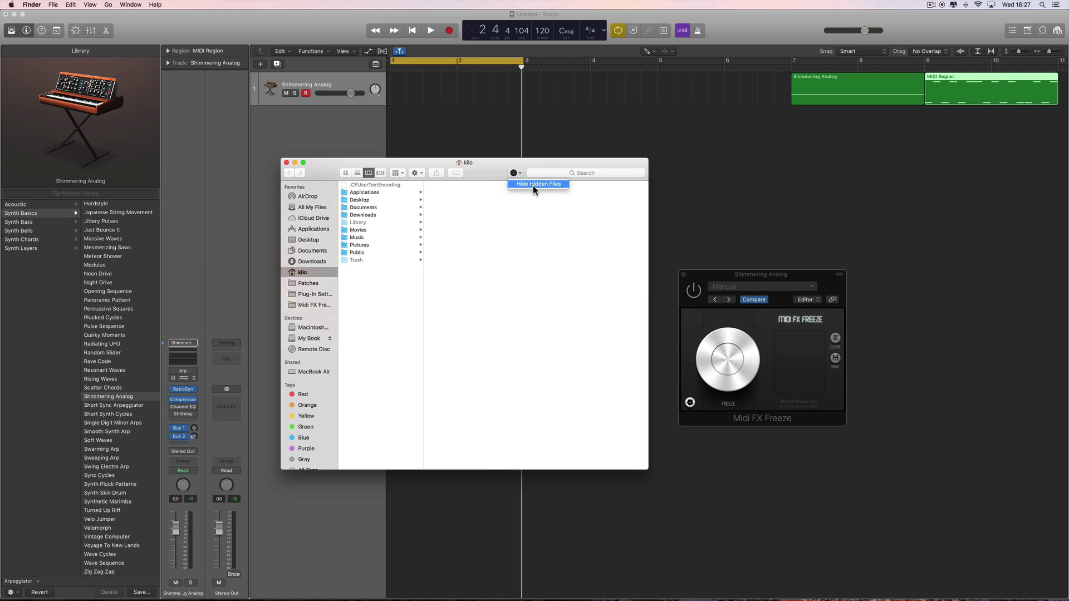
pyautogui.click(532, 186)
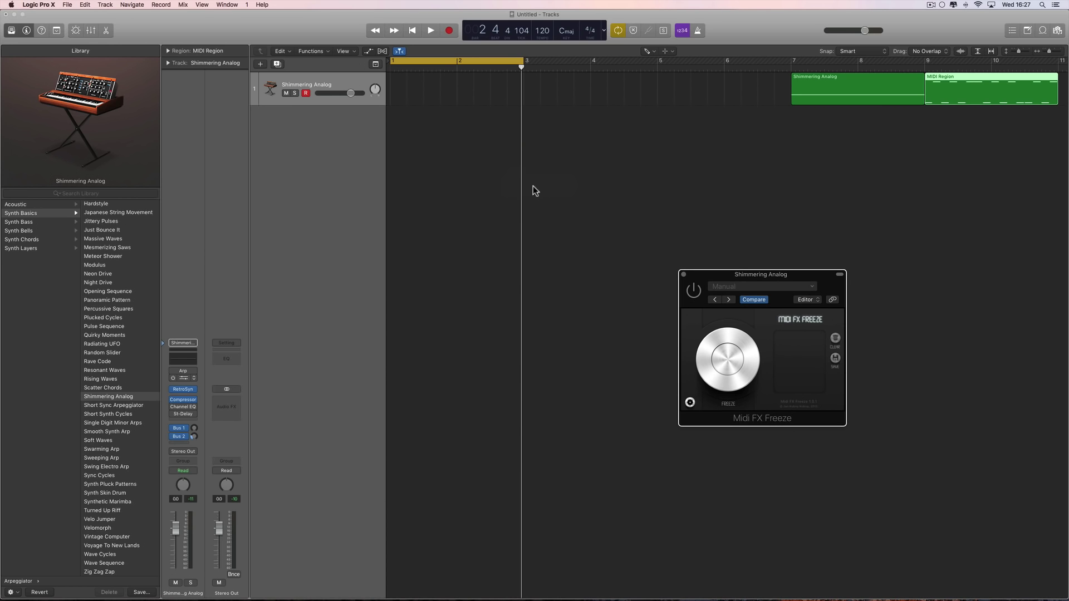
# - Open the Midi FX Freeze folder and drag pattern-1.mid onto track 1 at bar 1
pyautogui.moveTo(216, 589)
pyautogui.click(133, 588)
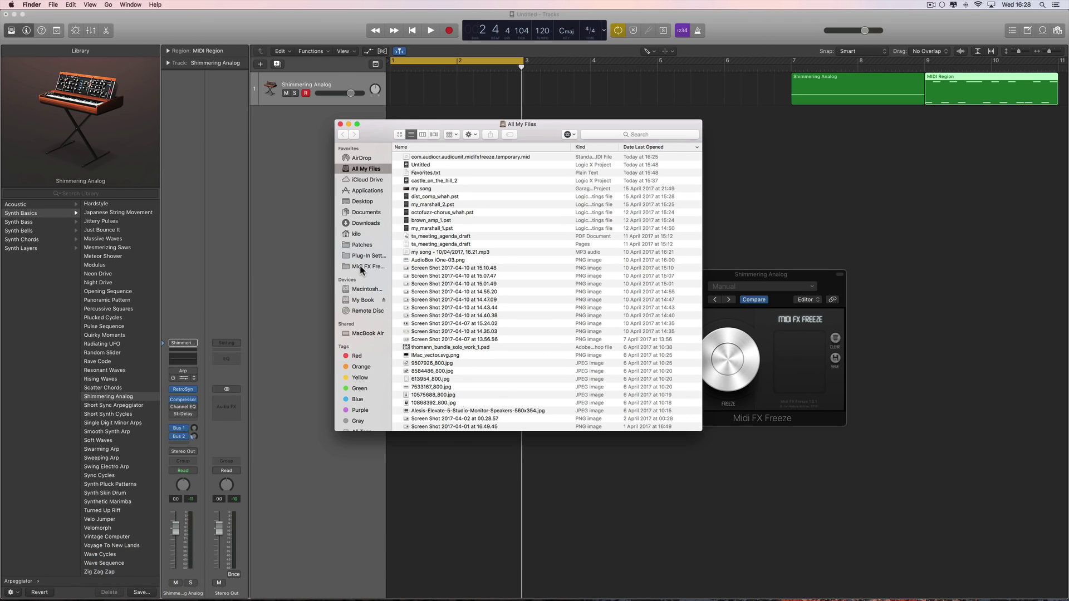
pyautogui.click(360, 268)
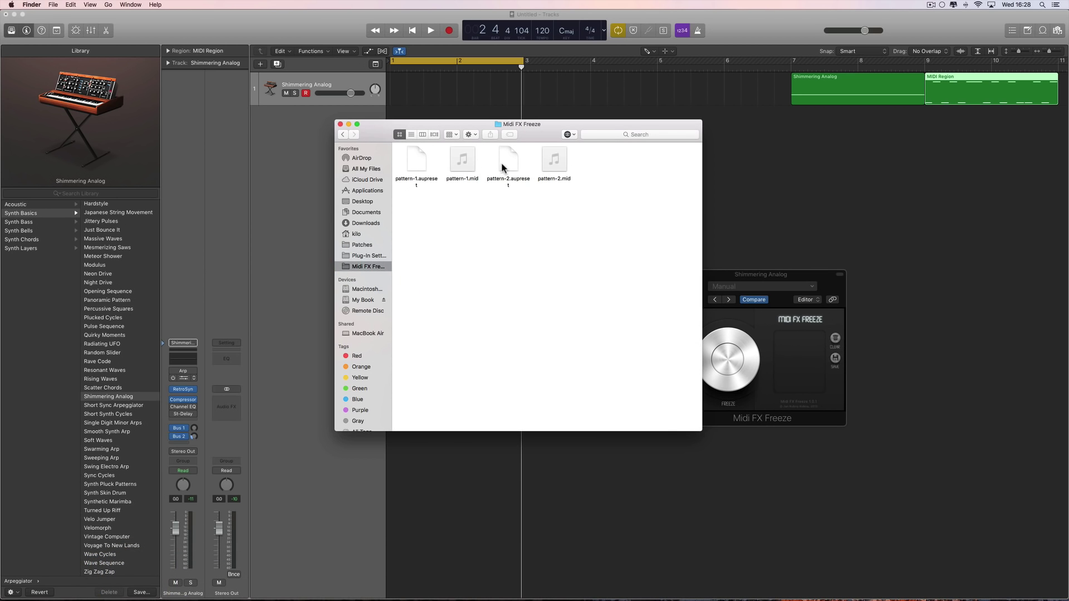
pyautogui.moveTo(472, 126); pyautogui.dragTo(416, 180)
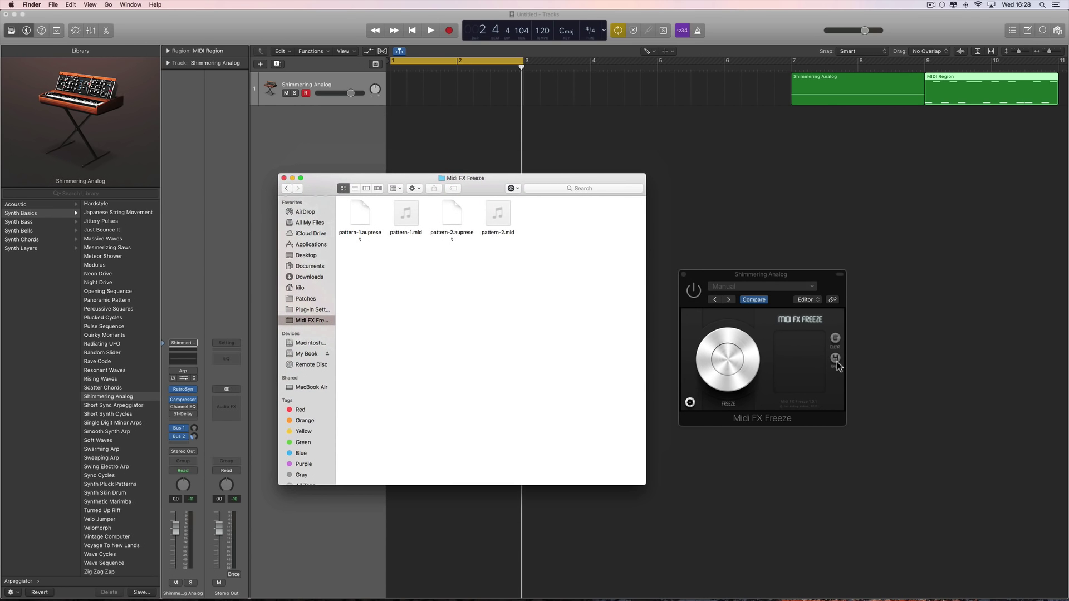
pyautogui.moveTo(484, 188); pyautogui.dragTo(735, 227)
pyautogui.moveTo(656, 266); pyautogui.dragTo(402, 99)
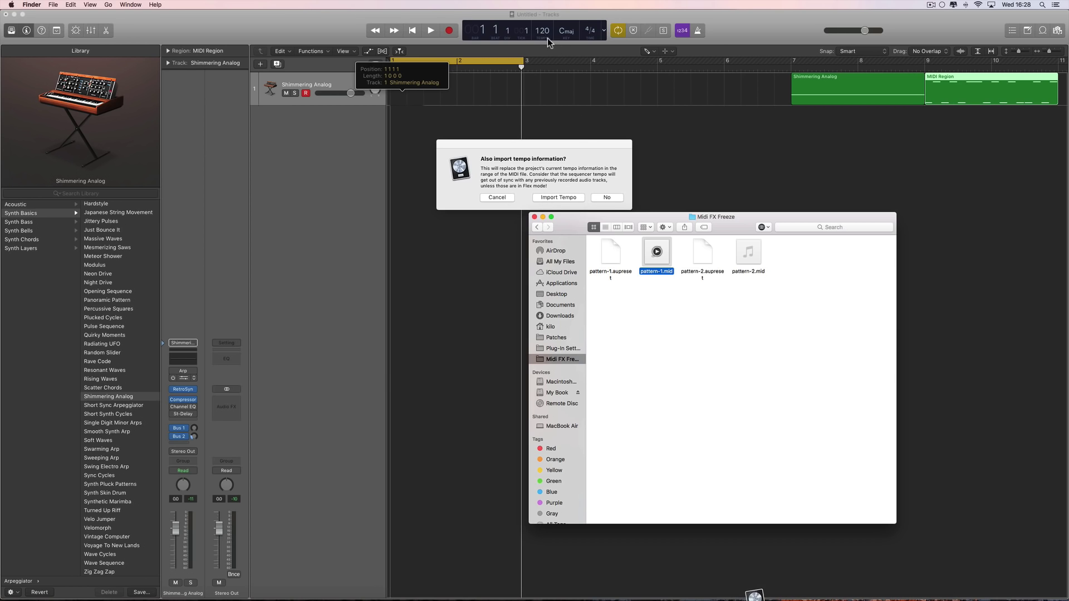
# - Import pattern-1 without its tempo, trim it to bar 3, audition it, then delete the region
pyautogui.click(608, 201)
pyautogui.moveTo(589, 102); pyautogui.dragTo(528, 104)
pyautogui.press('space')
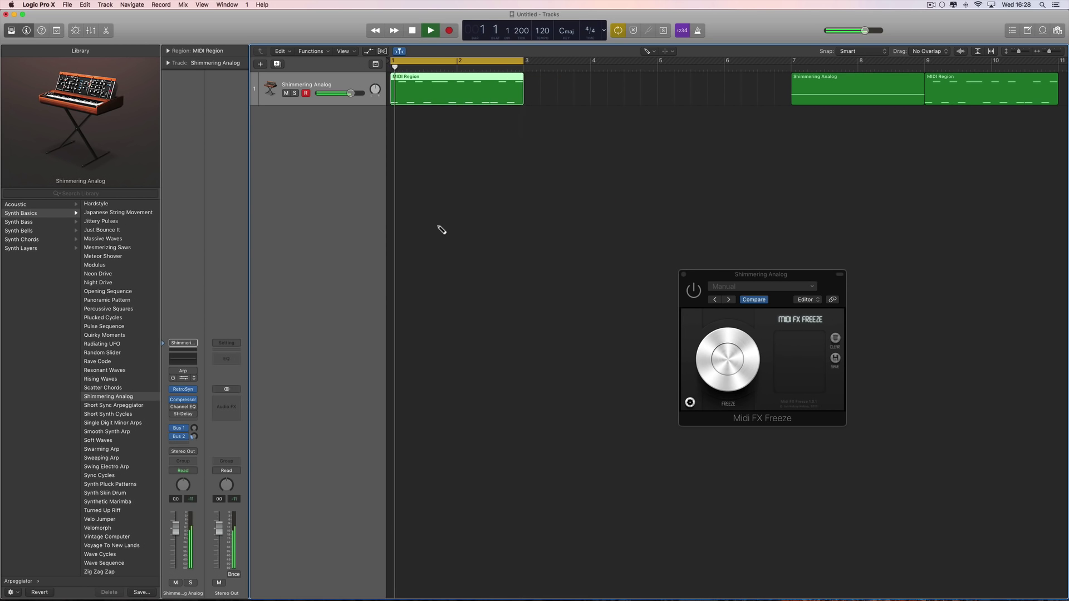
pyautogui.press('space')
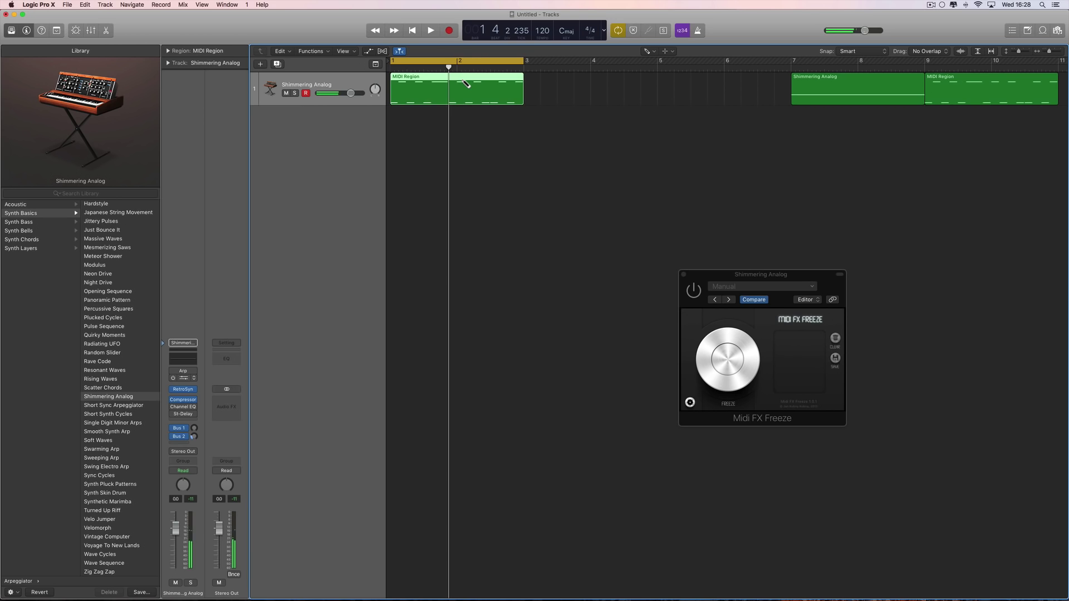
pyautogui.click(453, 84)
pyautogui.press('Delete')
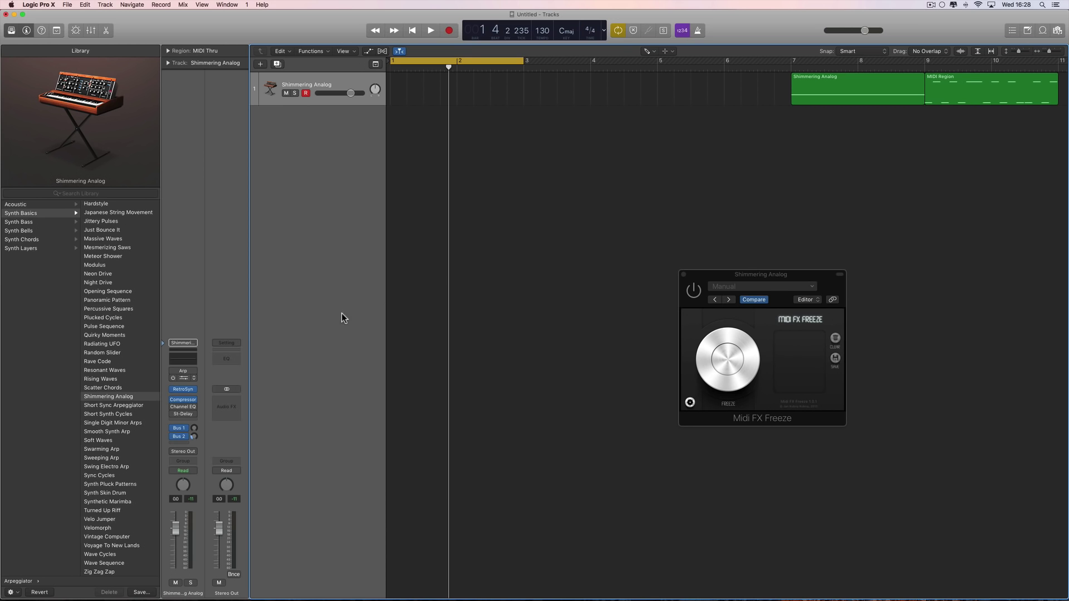
# - Drag pattern-2.mid from the Midi FX Freeze folder onto the track, importing its tempo
pyautogui.click(177, 573)
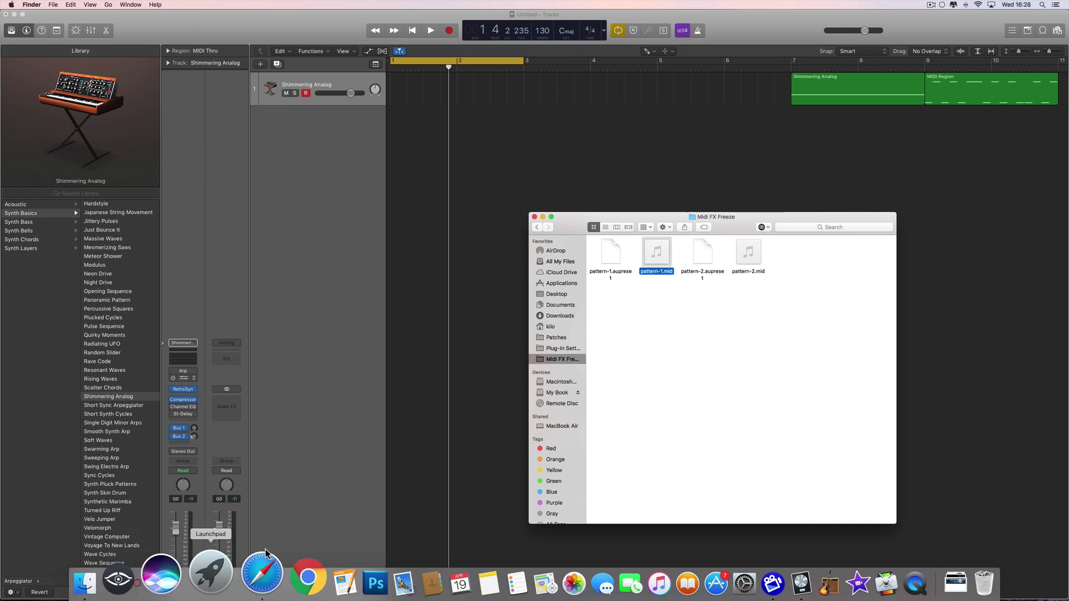
pyautogui.moveTo(646, 218); pyautogui.dragTo(765, 185)
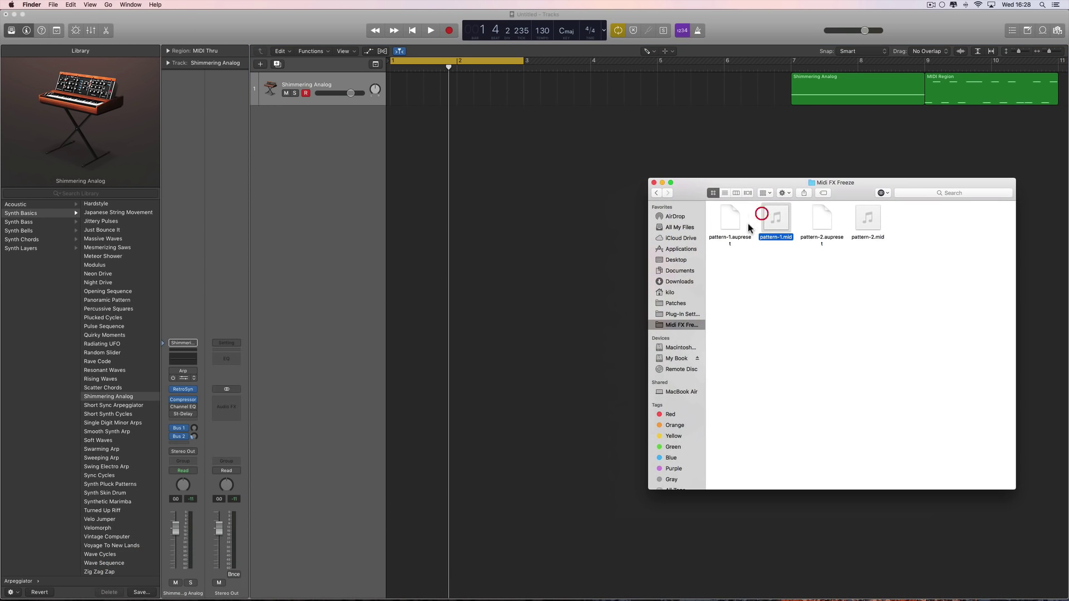
pyautogui.moveTo(864, 226); pyautogui.dragTo(402, 95)
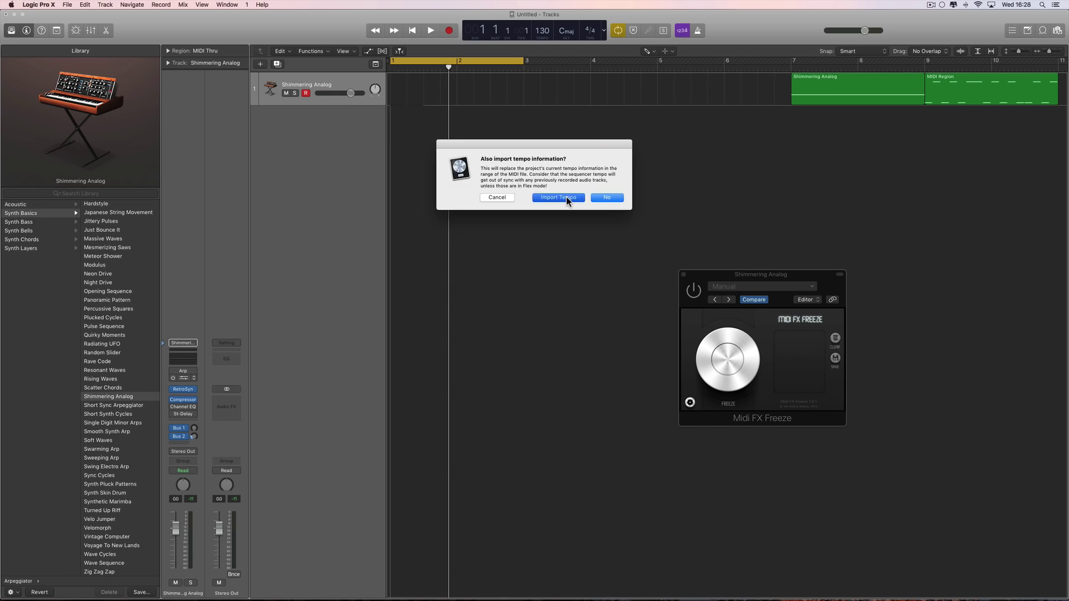
pyautogui.click(566, 196)
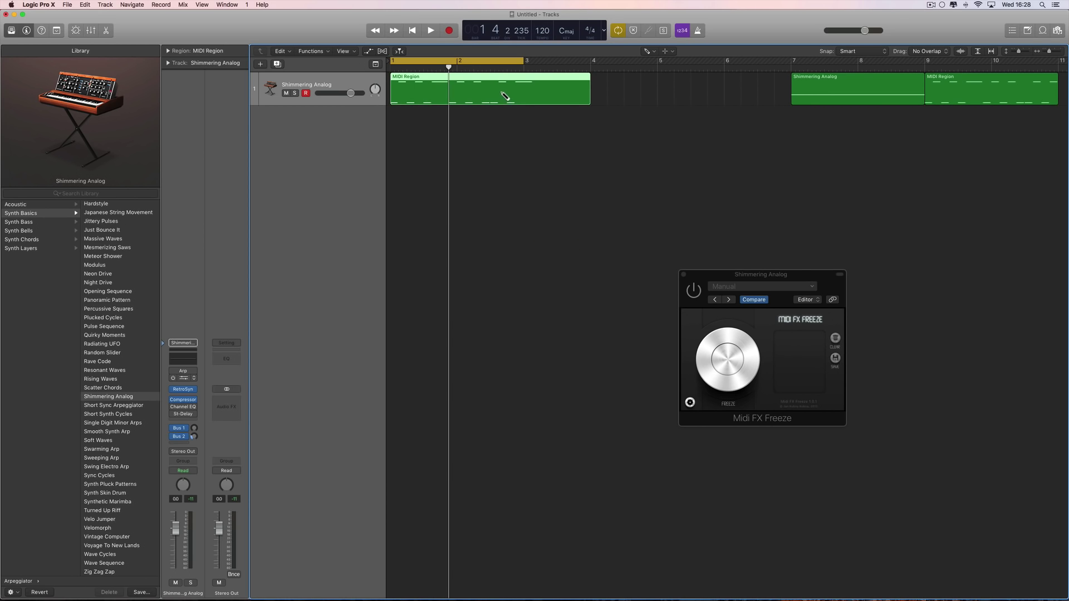
# - Trim the pattern-2 region to end at bar 3 and audition it
pyautogui.moveTo(588, 100); pyautogui.dragTo(523, 100)
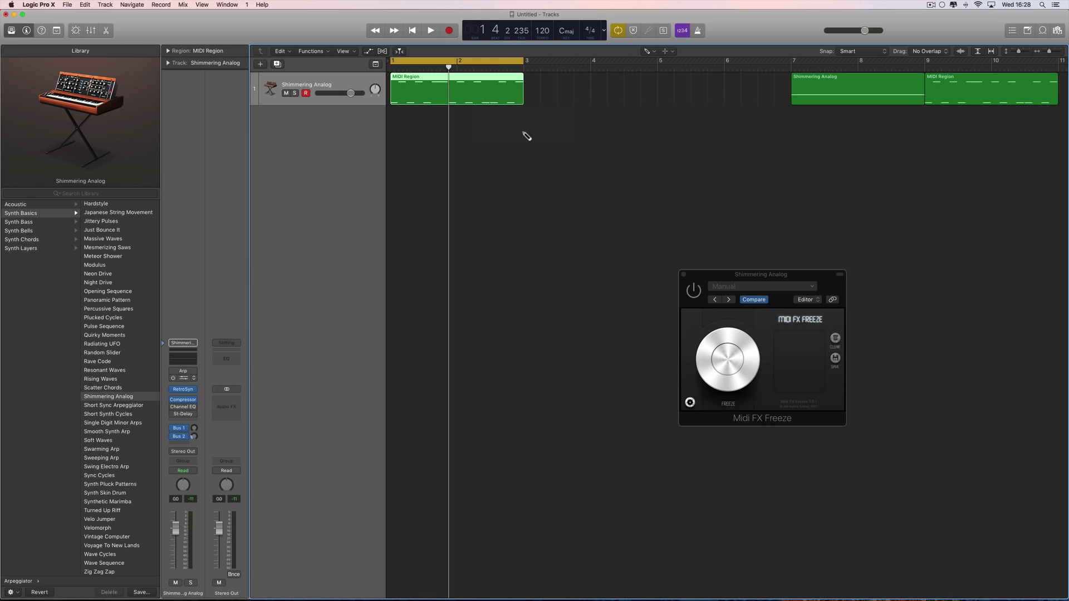
pyautogui.press('space')
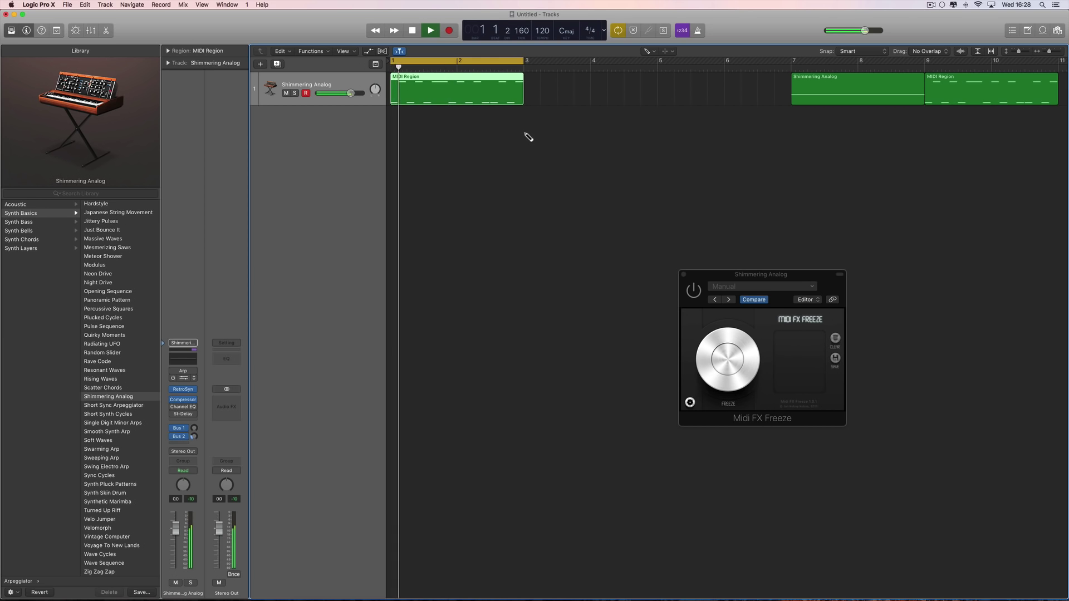
pyautogui.press('space')
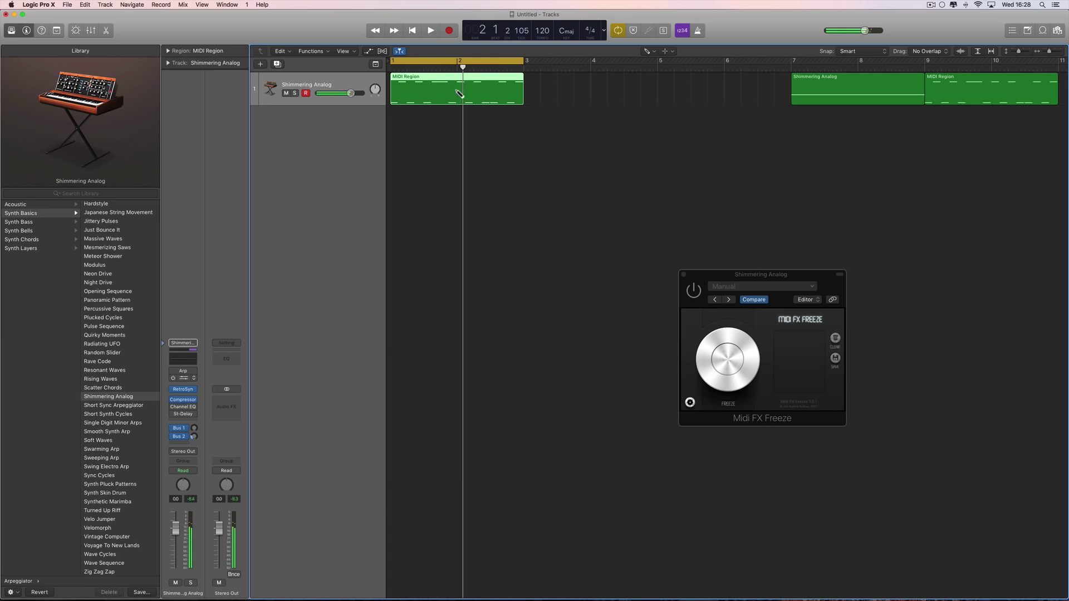
# - Move the Shimmering Analog region to bar 1 and add a G#2 note to it
pyautogui.click(429, 78)
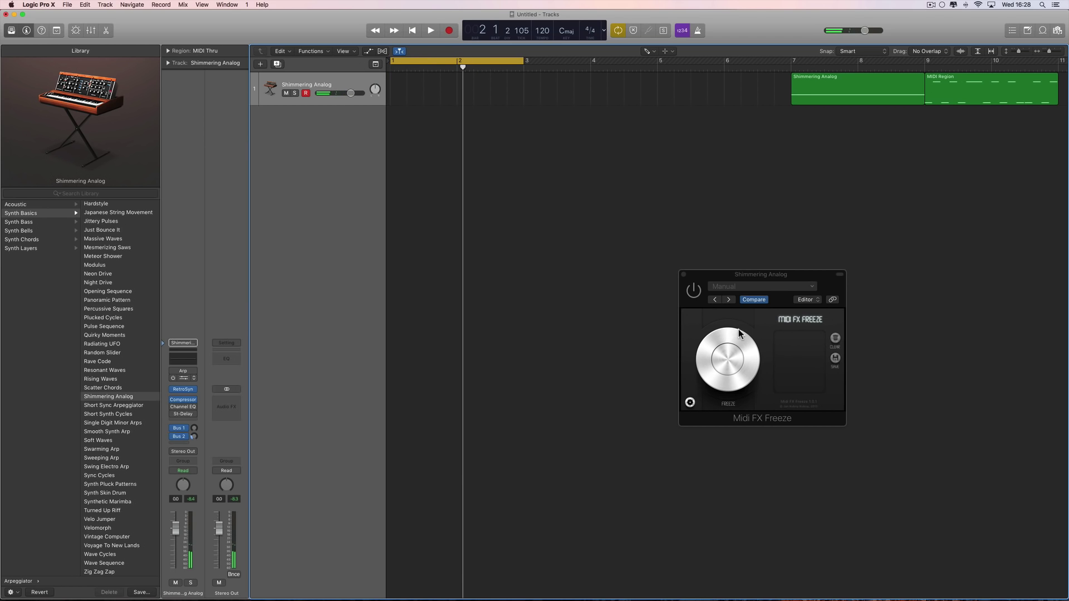
pyautogui.moveTo(728, 279); pyautogui.dragTo(610, 270)
pyautogui.moveTo(860, 96); pyautogui.dragTo(454, 116)
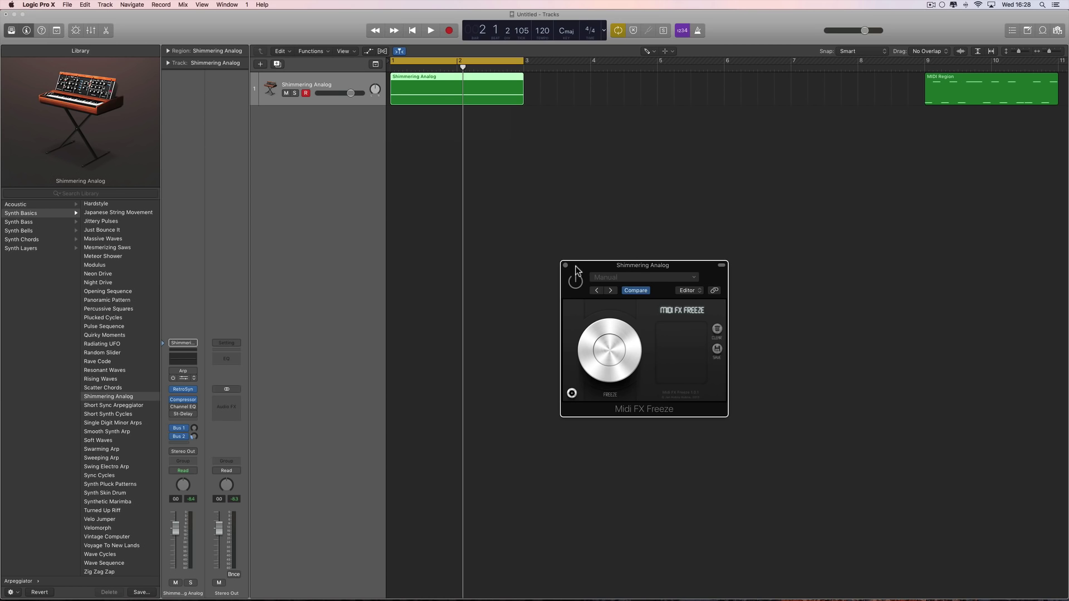
pyautogui.moveTo(575, 268); pyautogui.dragTo(642, 271)
pyautogui.click(543, 201)
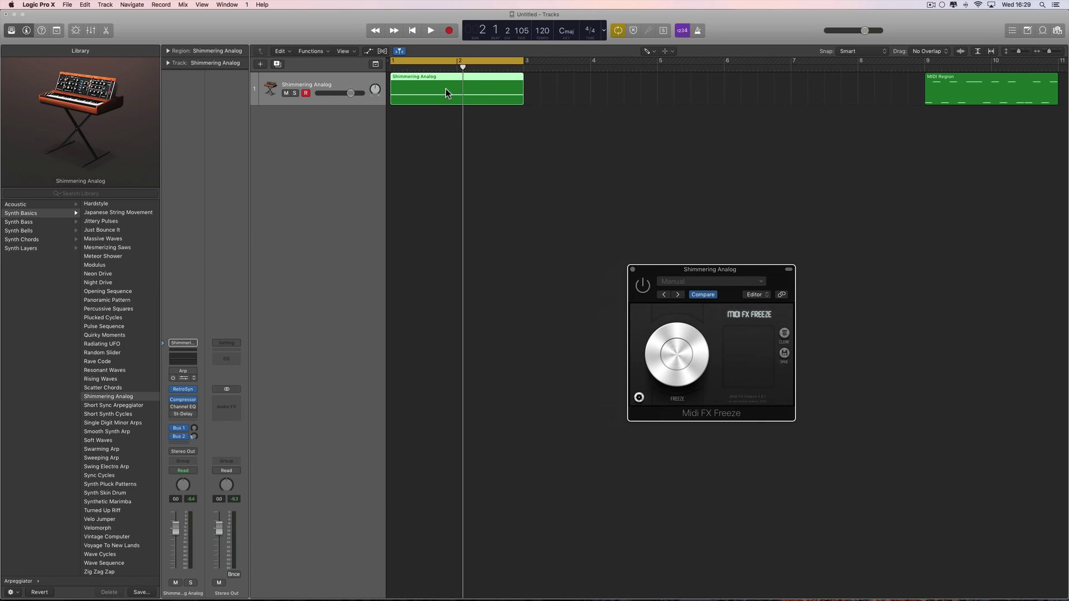
pyautogui.doubleClick(445, 92)
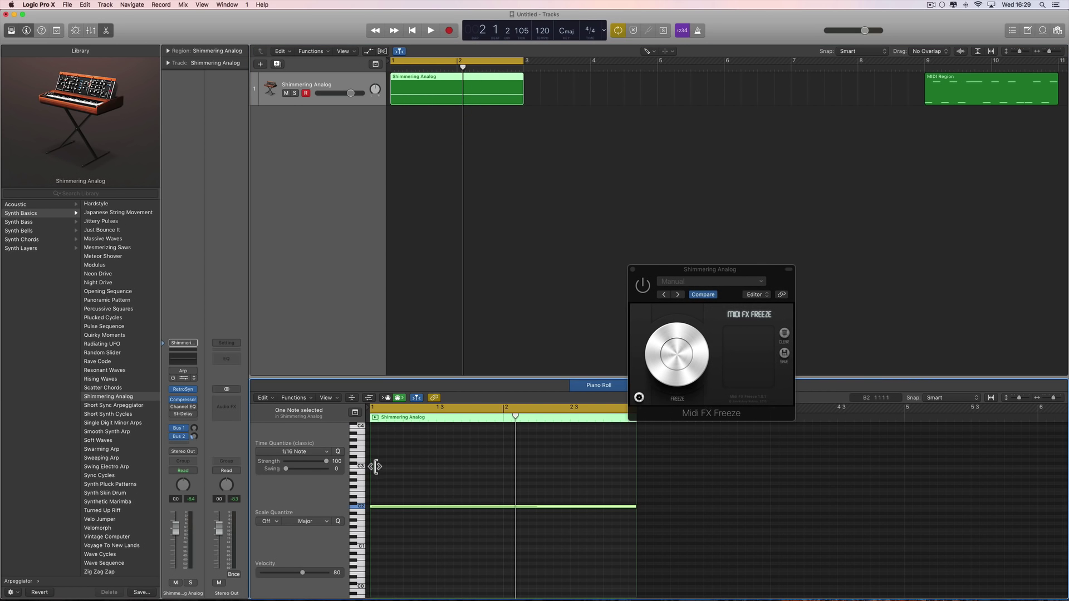
pyautogui.click(374, 467)
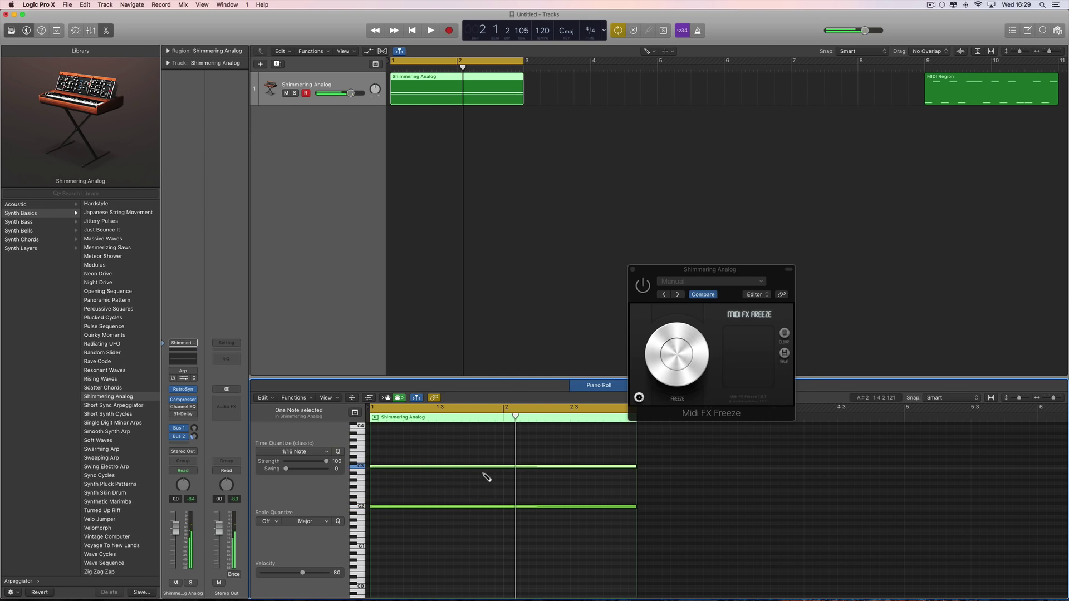
pyautogui.moveTo(467, 467); pyautogui.dragTo(465, 485)
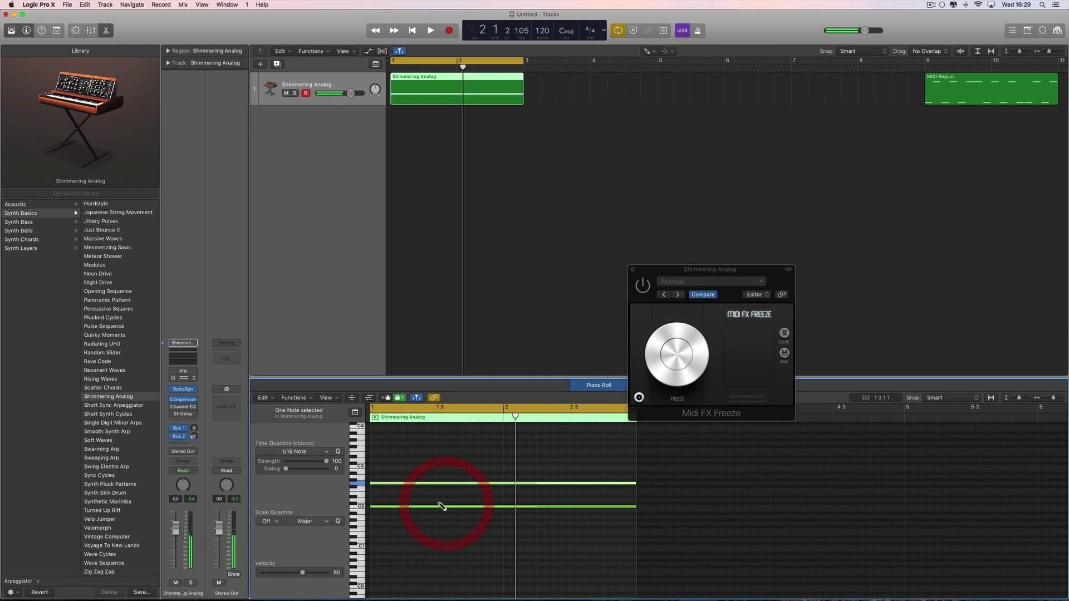
# - Enable the Arpeggiator, freeze-record its pattern, then move the original region to bar 7
pyautogui.click(173, 370)
pyautogui.press('space')
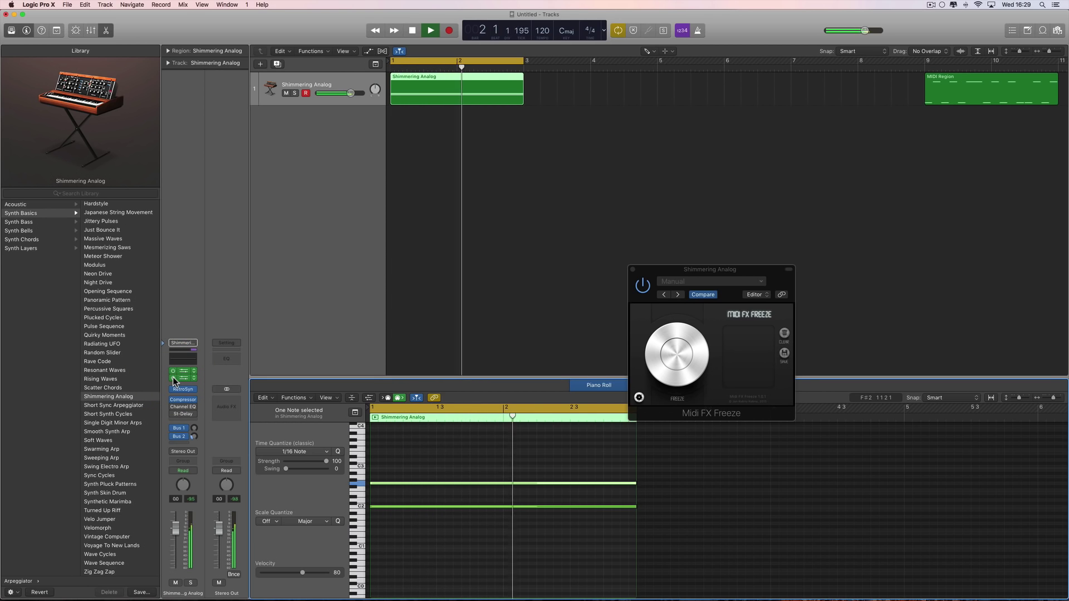
pyautogui.press('space')
pyautogui.click(675, 355)
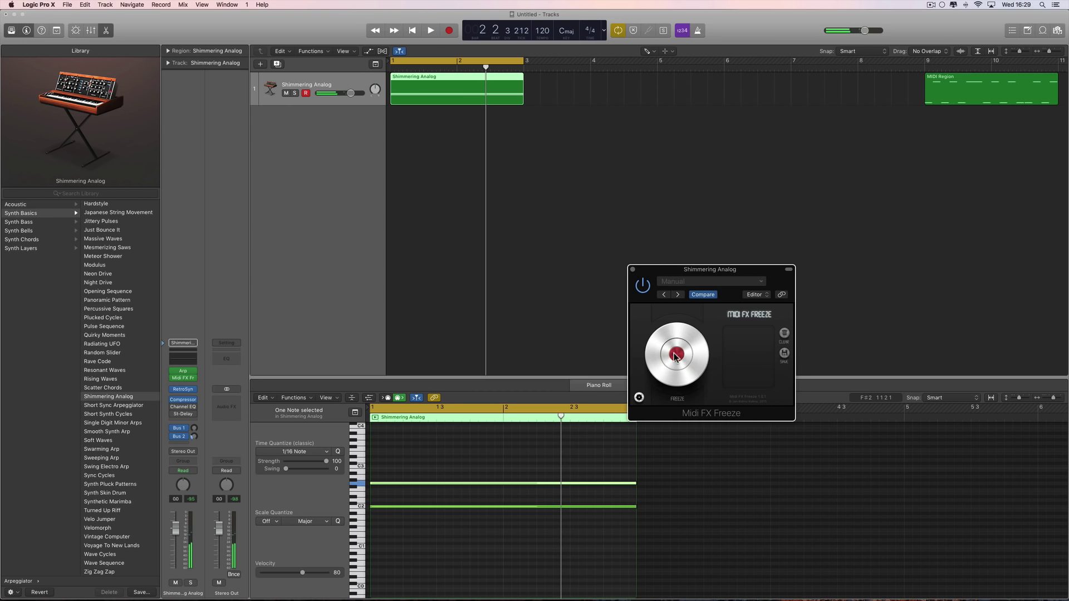
pyautogui.click(430, 32)
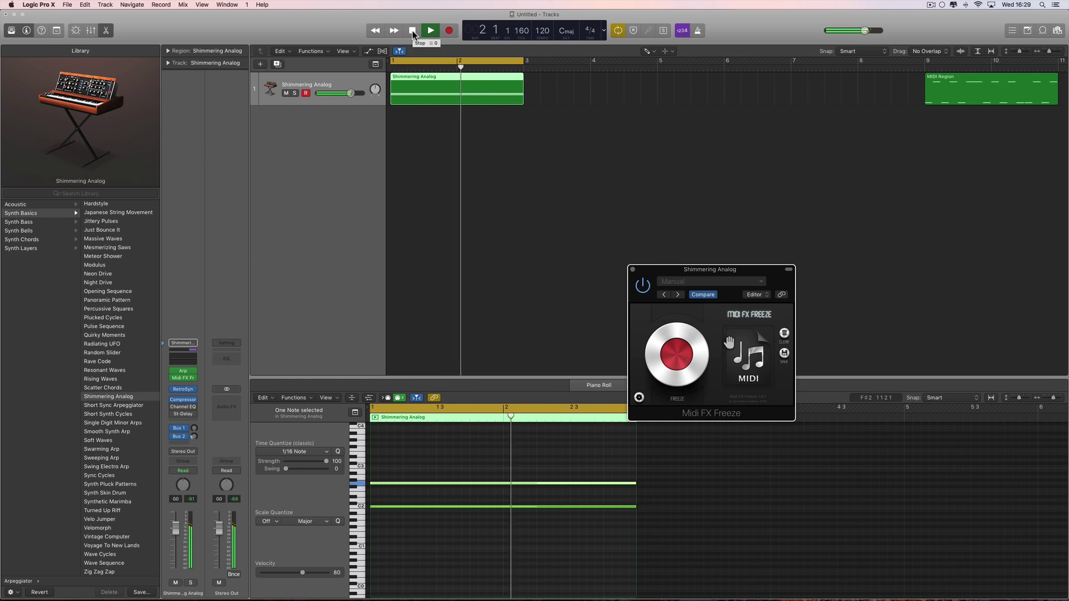
pyautogui.click(412, 31)
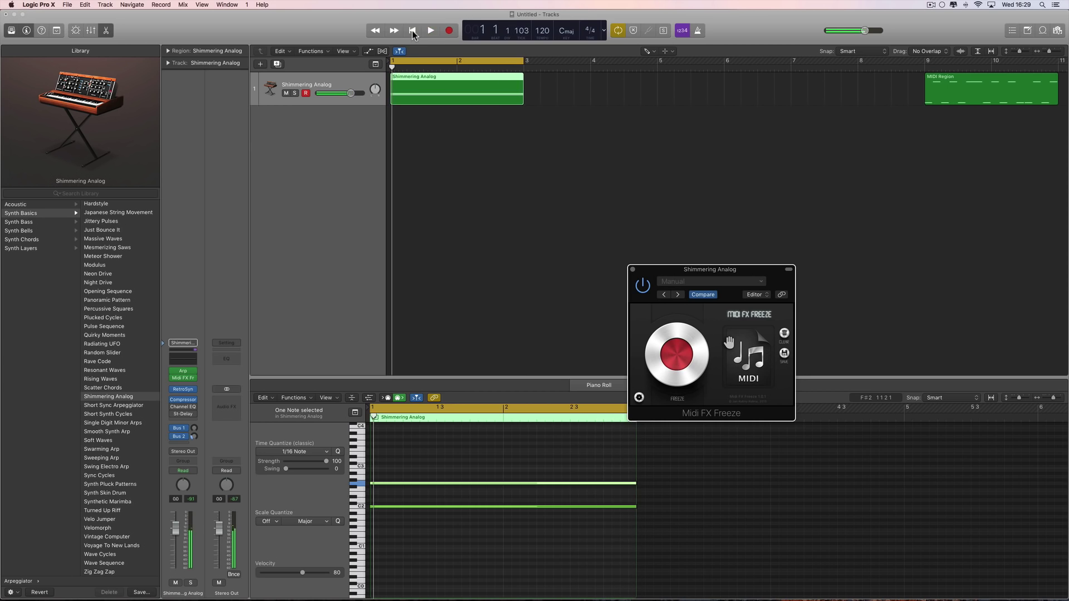
pyautogui.moveTo(751, 356); pyautogui.dragTo(863, 89)
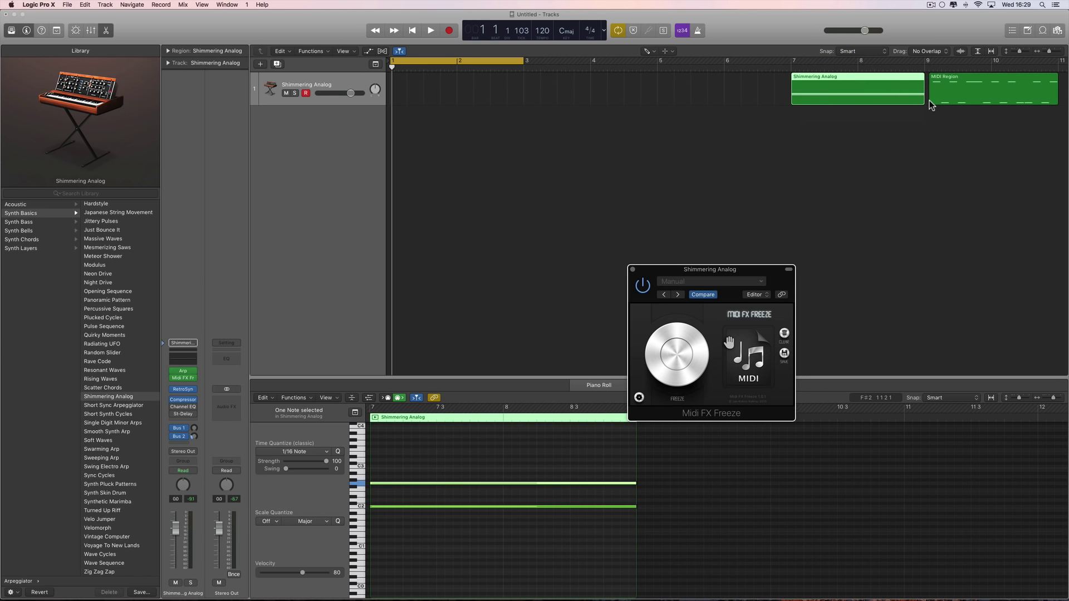
# - Drop the frozen MIDI onto track 1 at bar 1 without tempo, trim to bar 3, and play it
pyautogui.moveTo(929, 101); pyautogui.dragTo(924, 100)
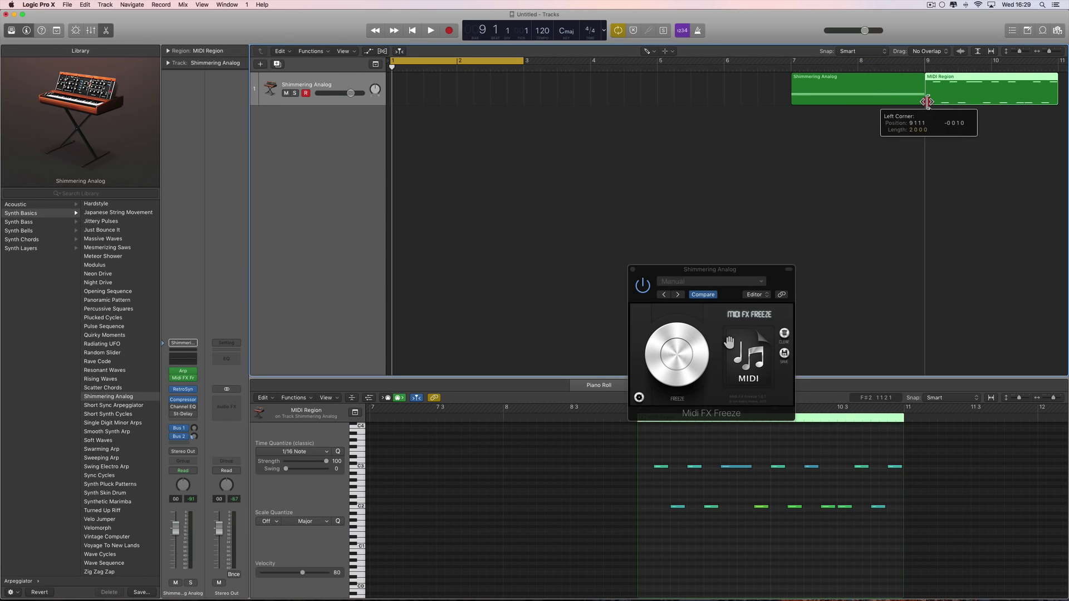
pyautogui.click(750, 349)
pyautogui.moveTo(749, 357); pyautogui.dragTo(396, 93)
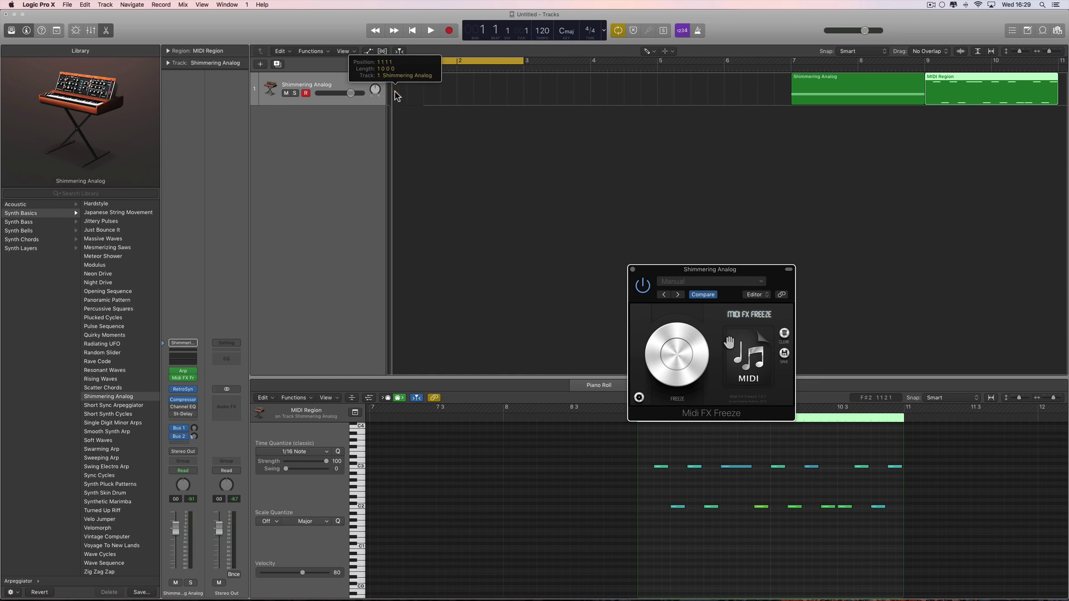
pyautogui.click(604, 199)
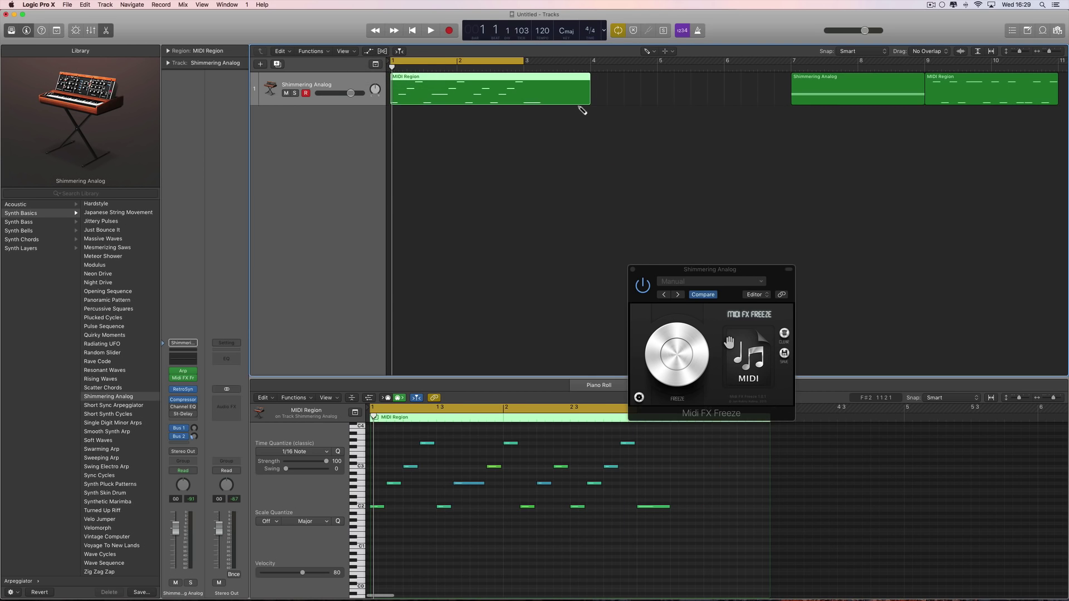
pyautogui.moveTo(588, 102); pyautogui.dragTo(524, 101)
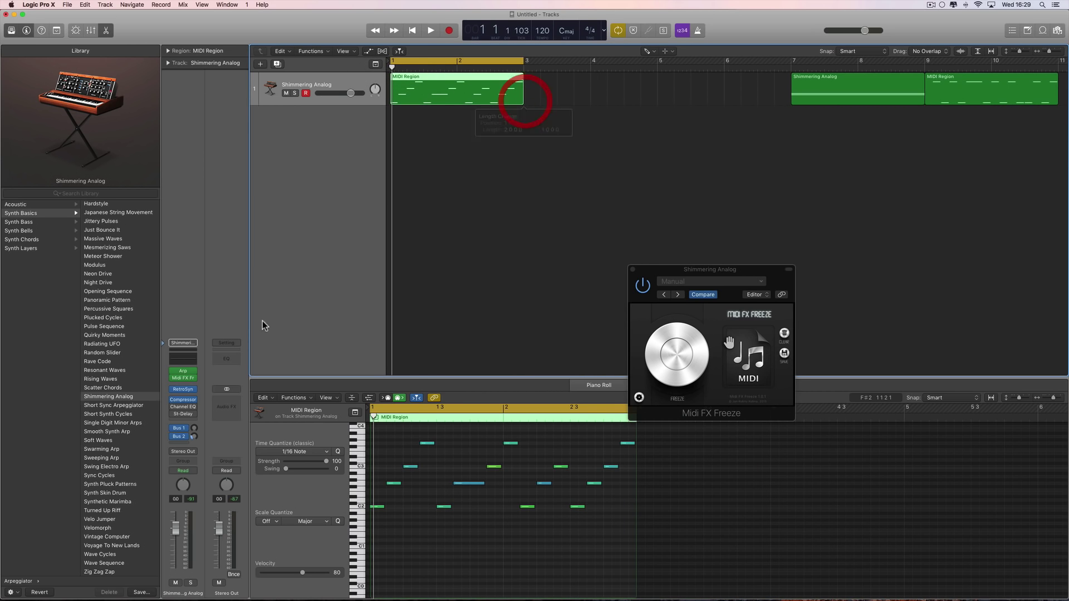
pyautogui.click(172, 375)
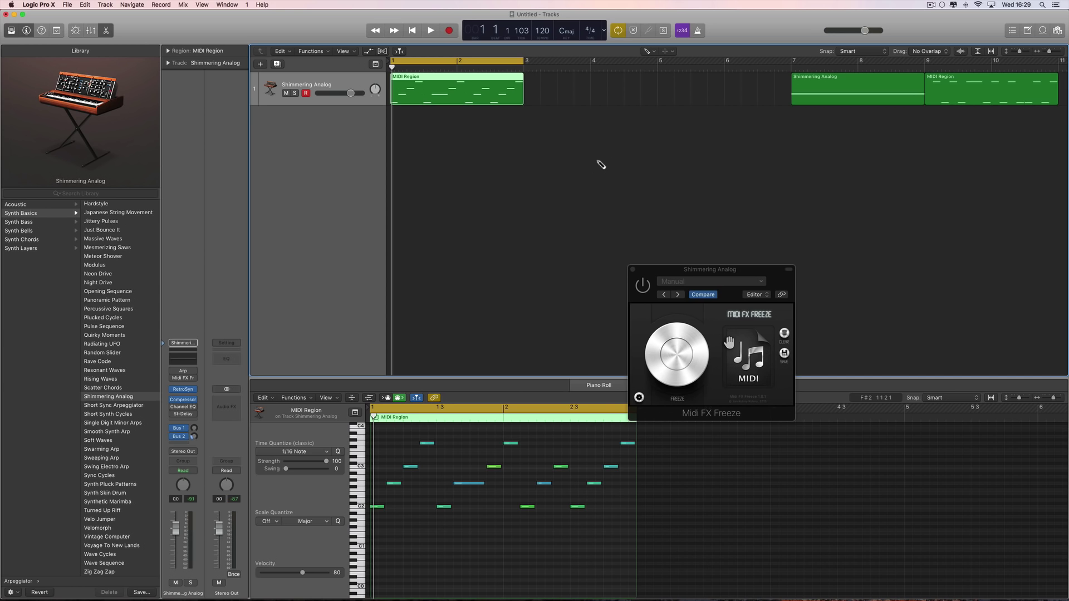
pyautogui.press('space')
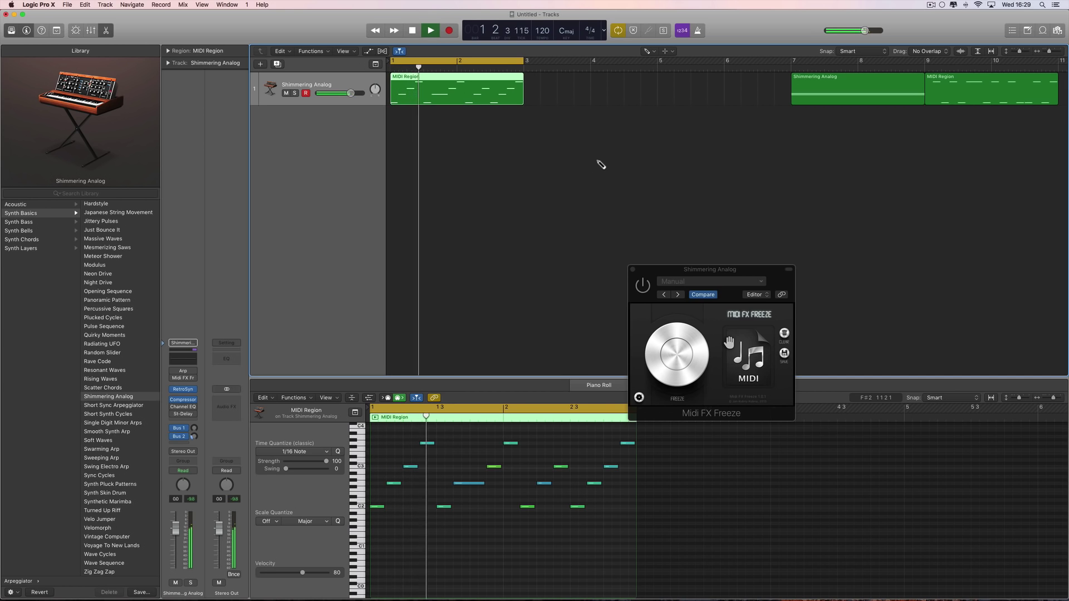
pyautogui.scroll(1, 509, 502)
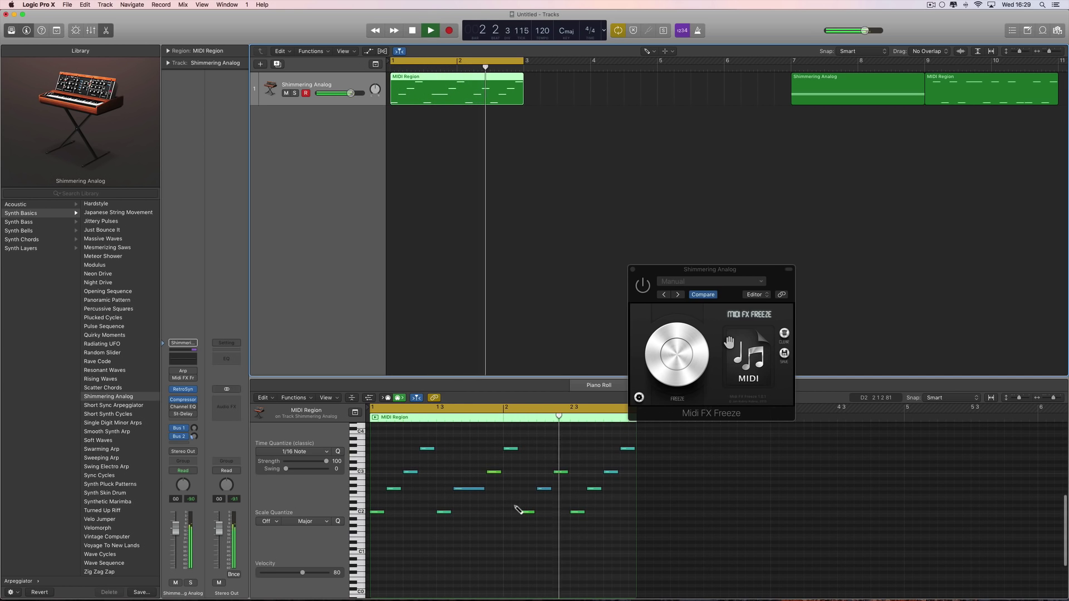
# - Save the frozen MIDI as pattern-3.mid and close the Midi FX Freeze window
pyautogui.click(784, 353)
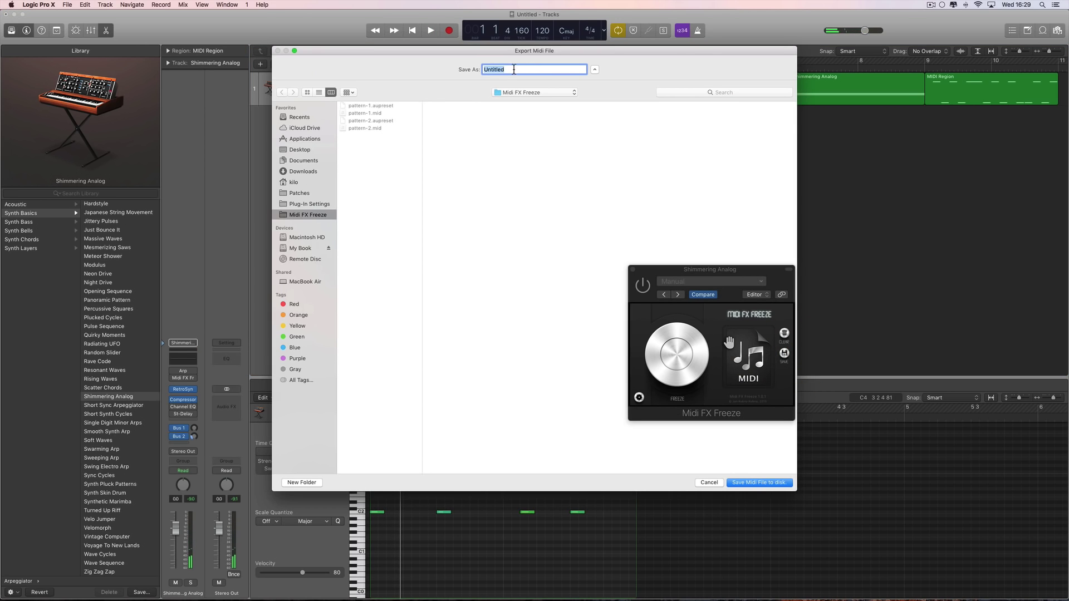
pyautogui.click(367, 113)
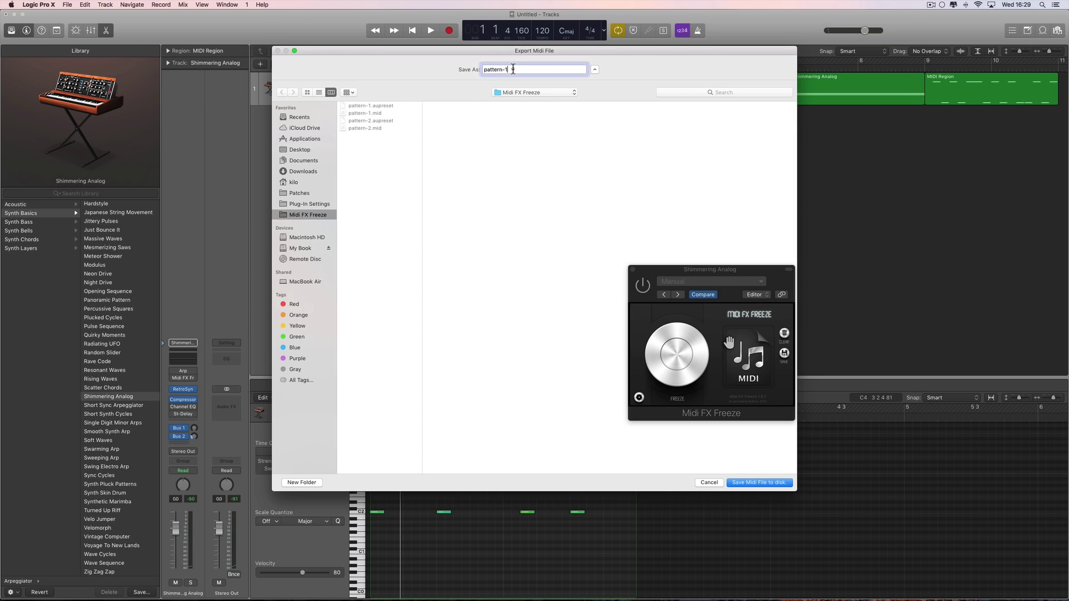
pyautogui.click(512, 69)
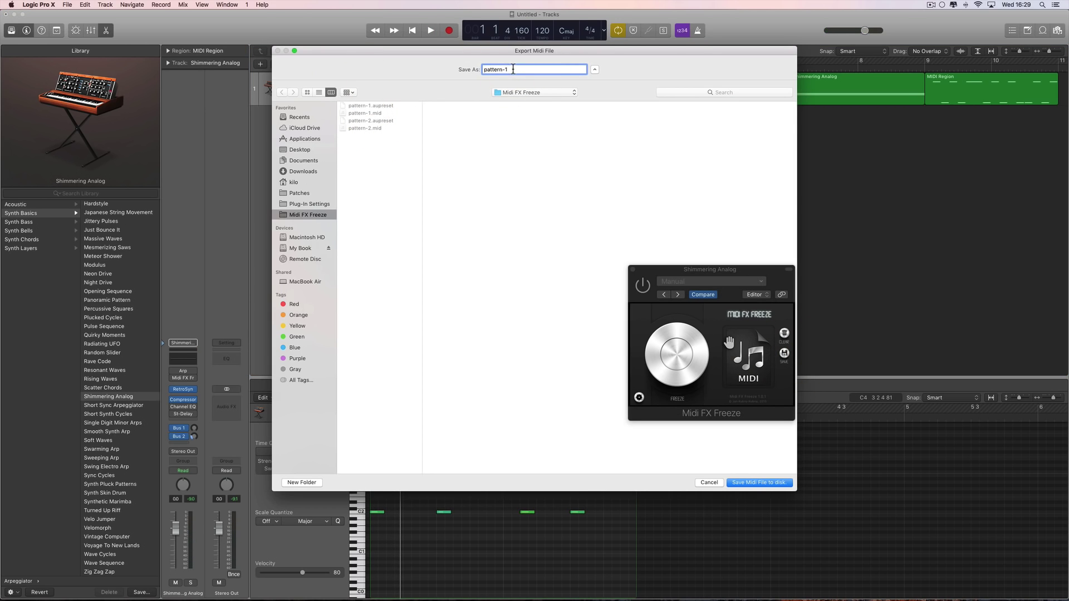
pyautogui.click(759, 482)
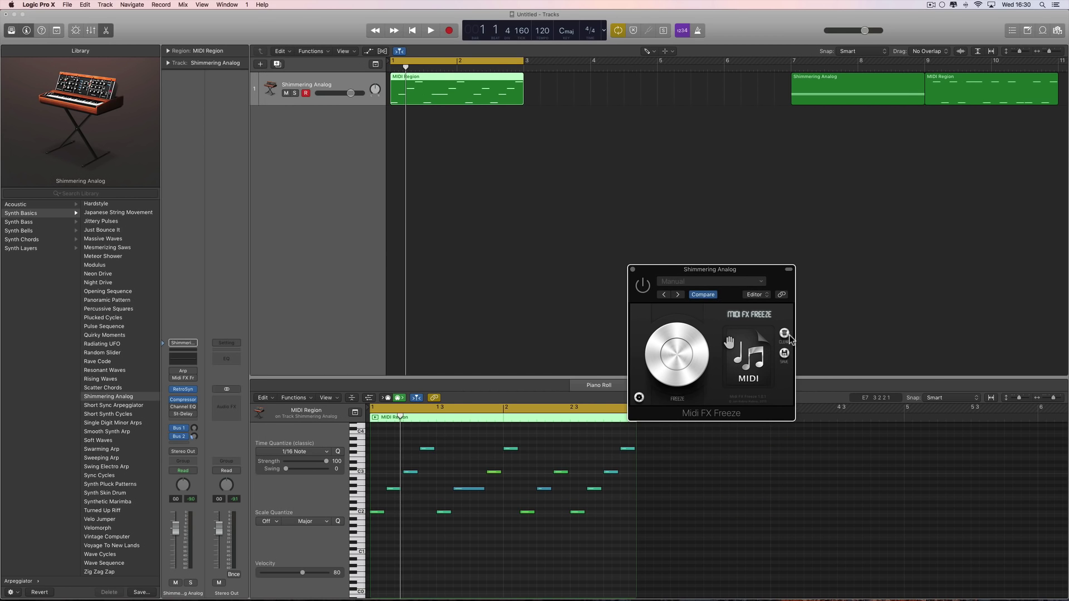
pyautogui.click(633, 270)
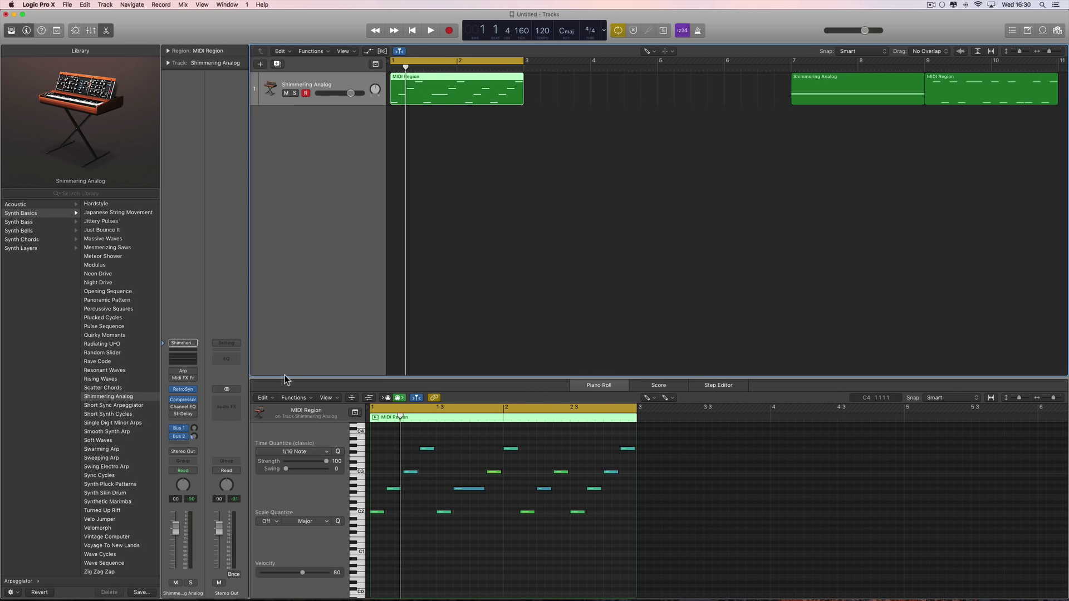
# - Replace the bar-1 region with pattern-3.mid imported without tempo, trimmed to bar 3, and play it
pyautogui.click(438, 82)
pyautogui.moveTo(169, 598)
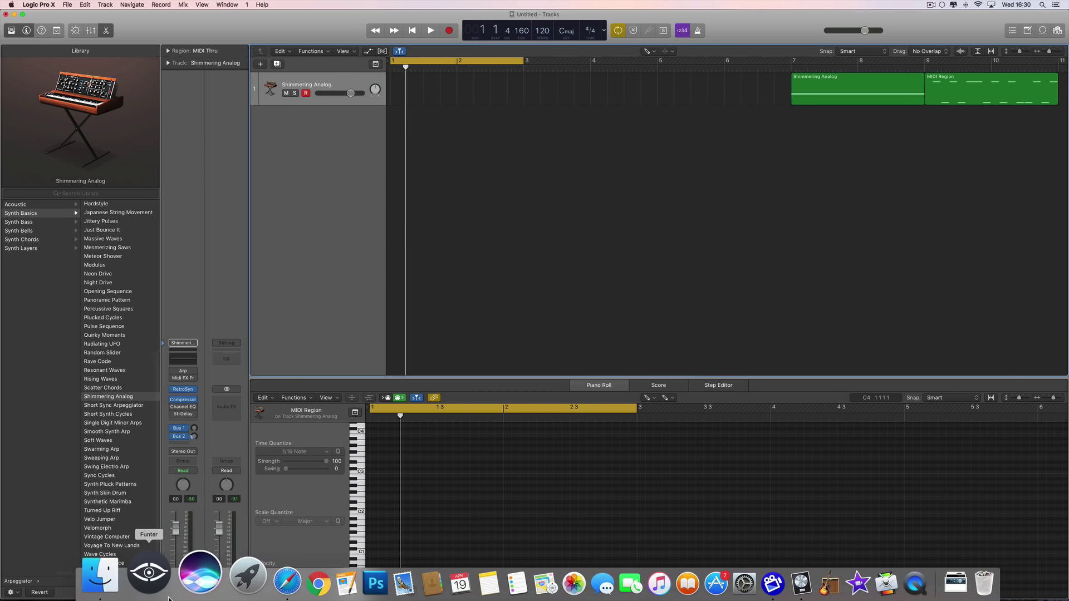
pyautogui.click(136, 579)
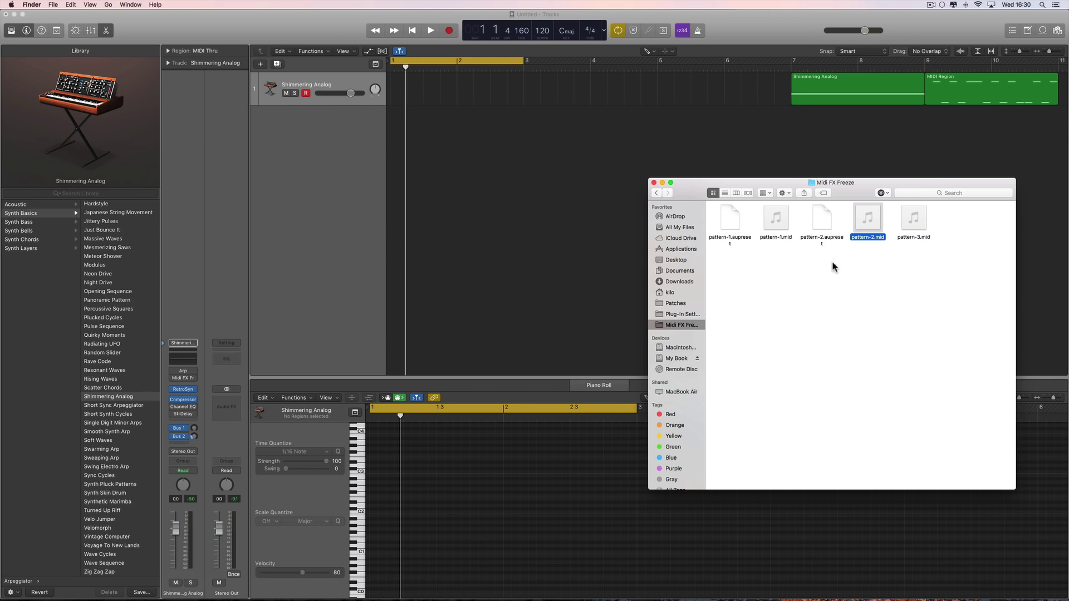
pyautogui.moveTo(907, 234); pyautogui.dragTo(405, 93)
pyautogui.click(600, 198)
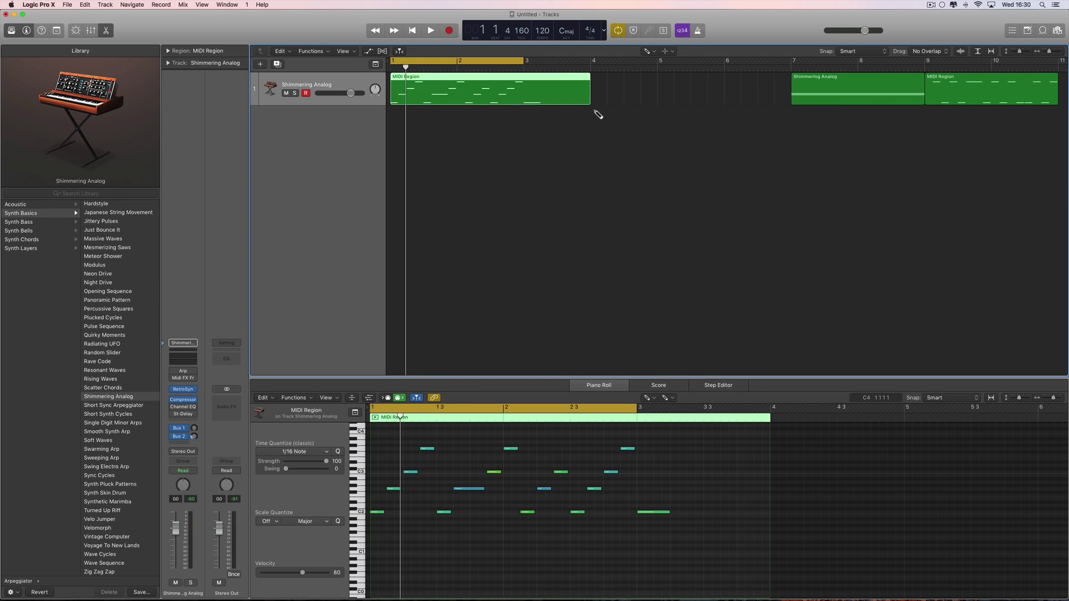
pyautogui.moveTo(587, 102); pyautogui.dragTo(524, 103)
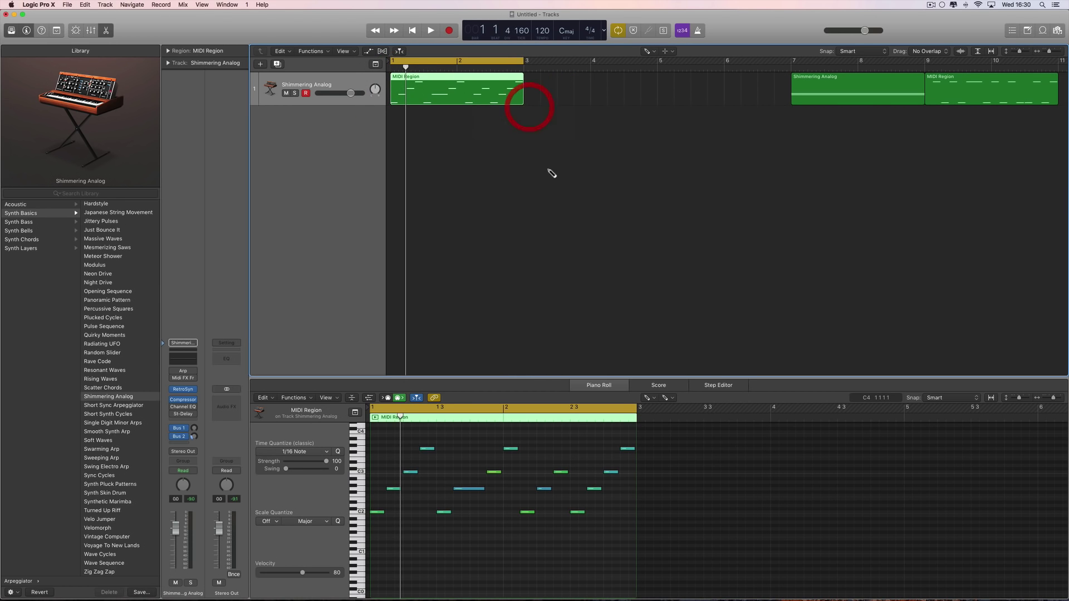
pyautogui.press('space')
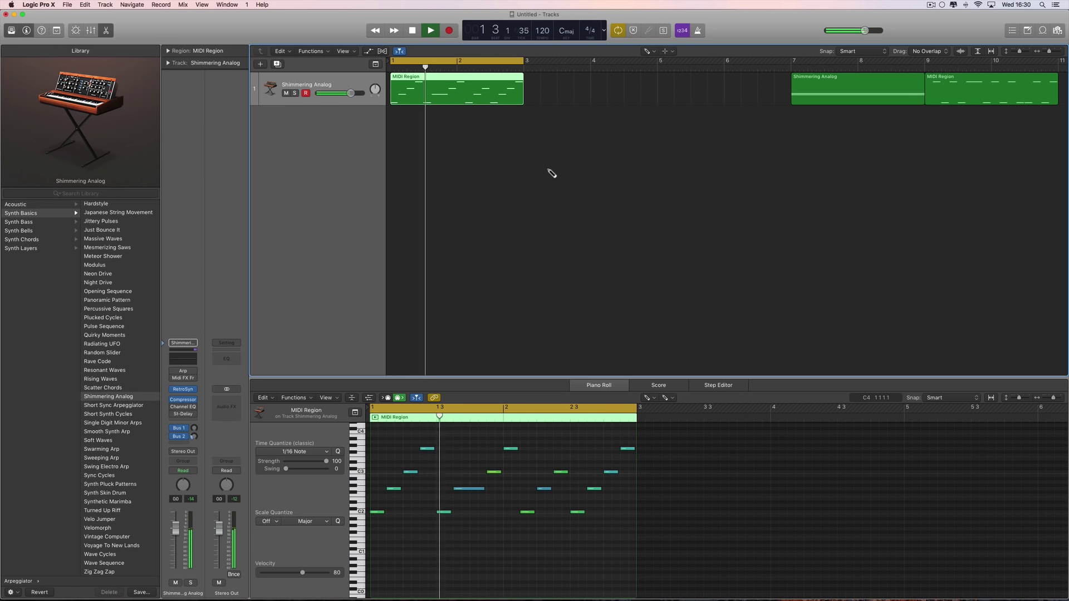
# - Stop playback, reopen Midi FX Freeze centred over the tracks, and switch to Safari
pyautogui.press('space')
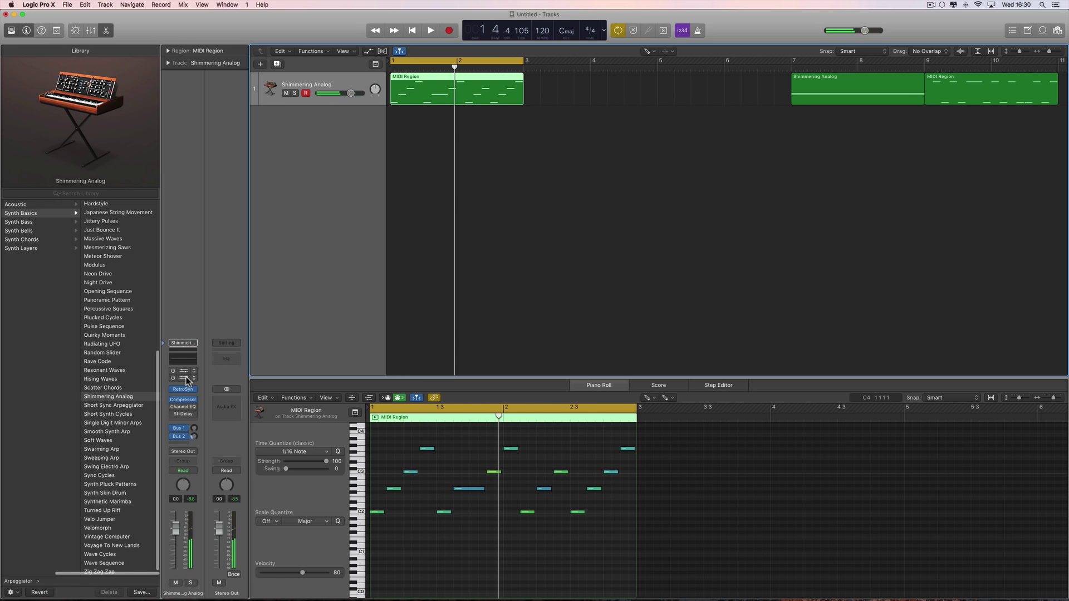
pyautogui.click(183, 378)
pyautogui.moveTo(671, 272); pyautogui.dragTo(462, 170)
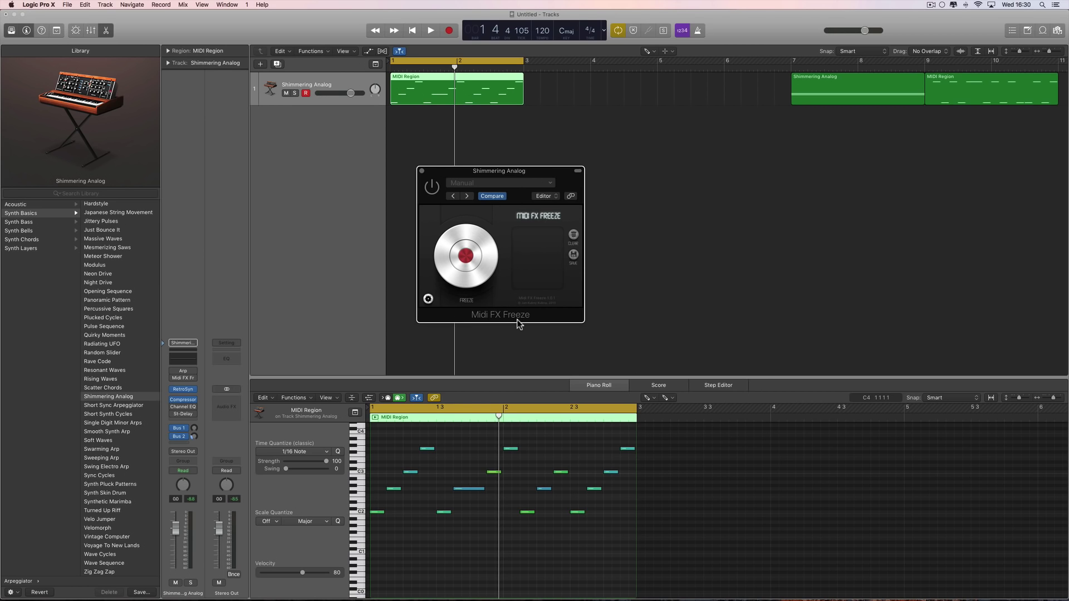
pyautogui.press('super+Tab')
pyautogui.press('super+Tab')
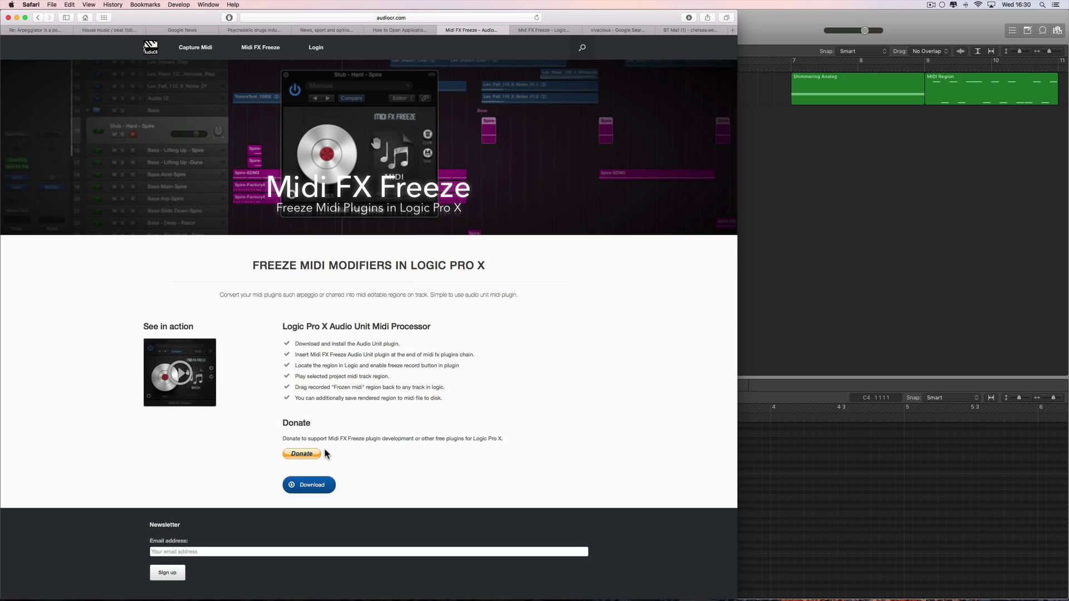
pyautogui.click(762, 34)
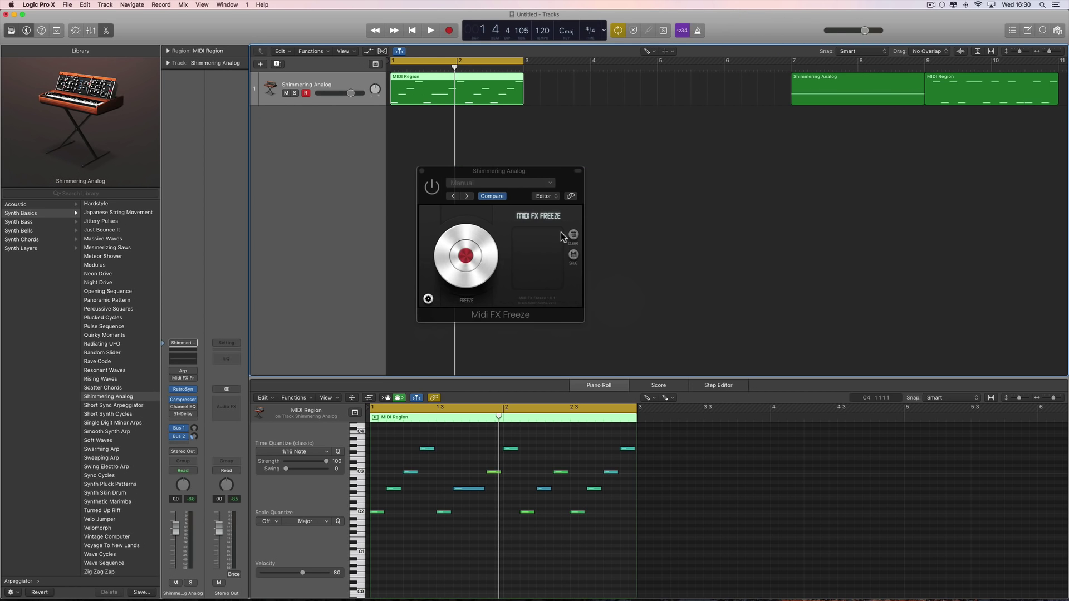